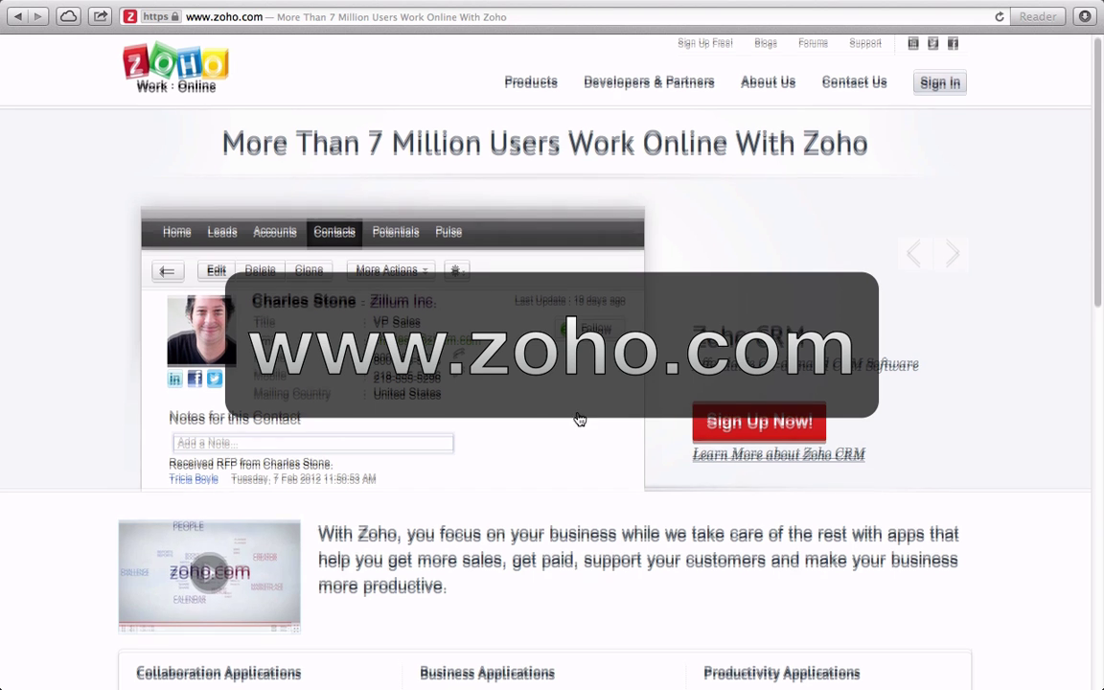
Open the Zoho Sites product page from the zoho.com homepage's business applications list
scroll(579, 419, "down", 5)
scroll(601, 429, "down", 2)
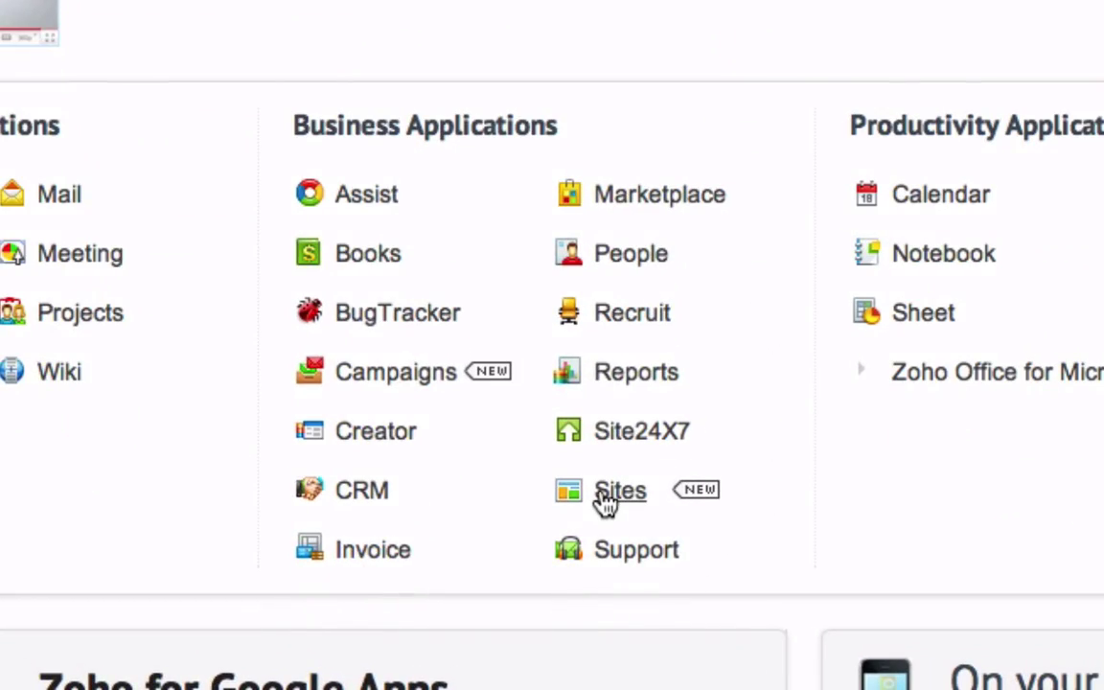
left_click(605, 498)
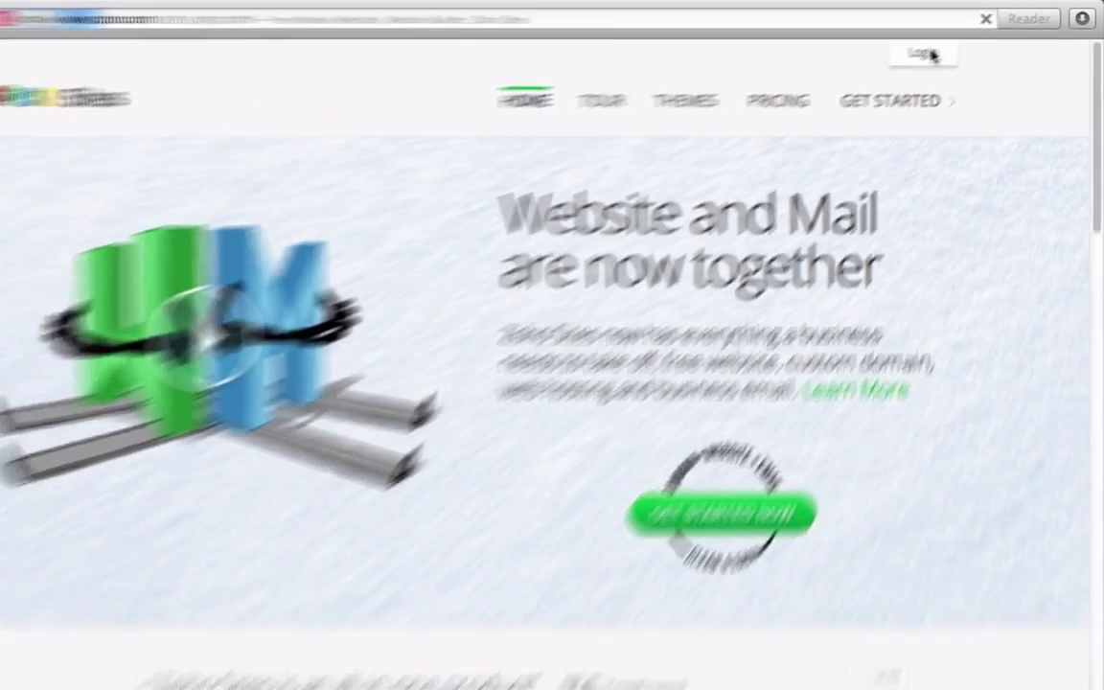
Sign in and start a new site named 'TH Photography', built from scratch
left_click(805, 93)
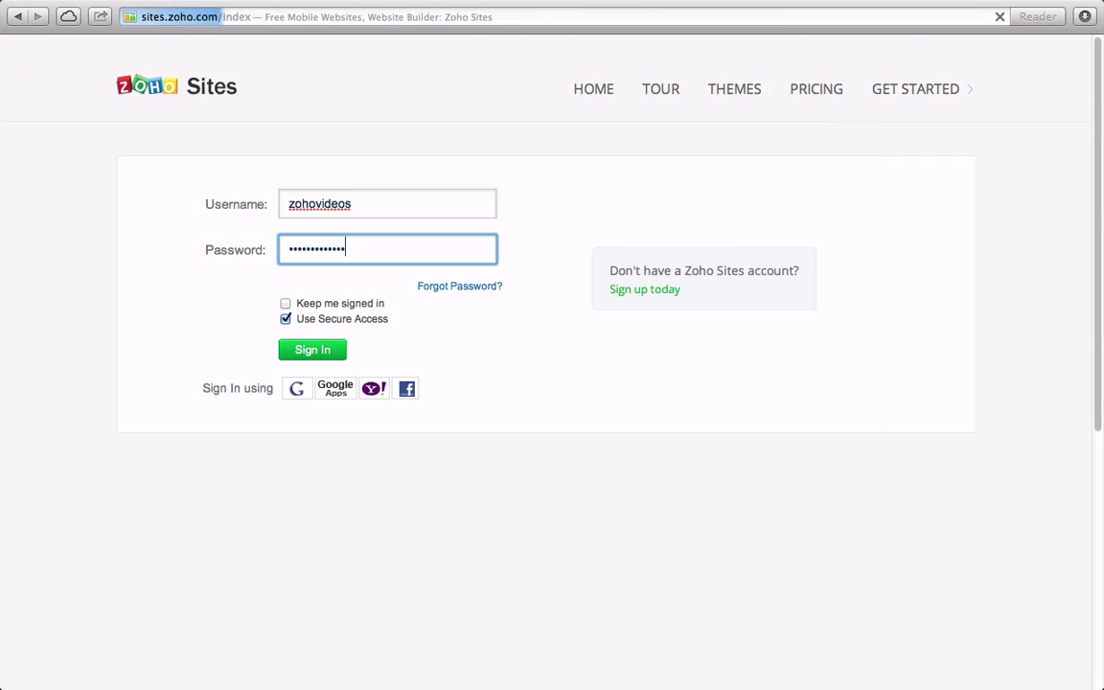
key("Return")
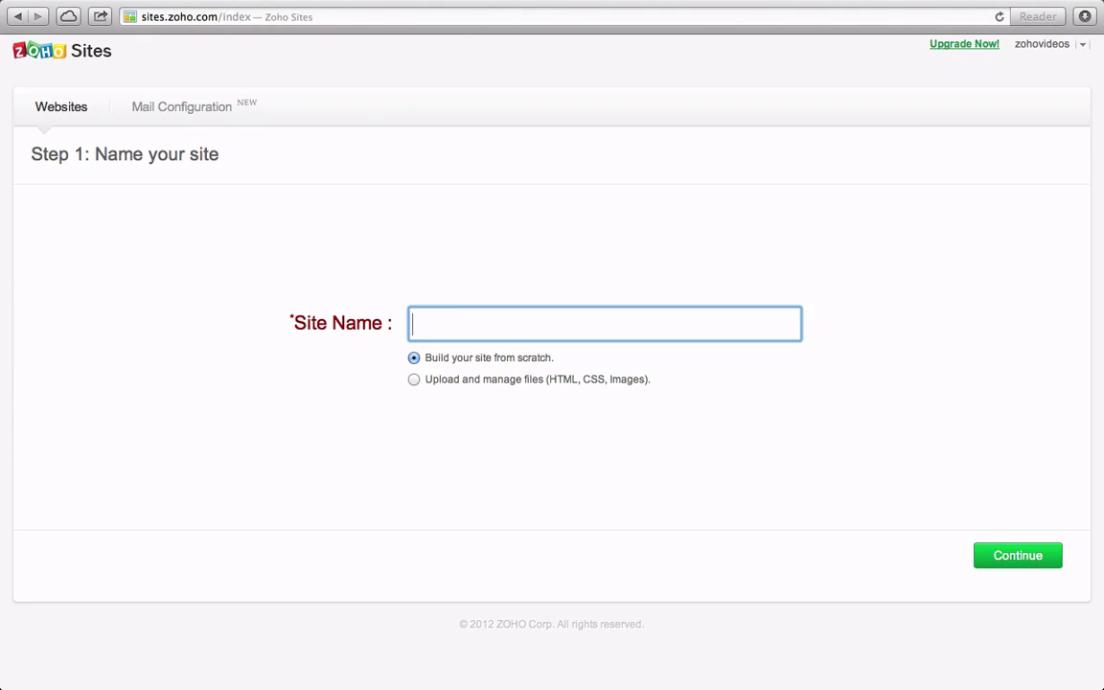
type("TH Photography")
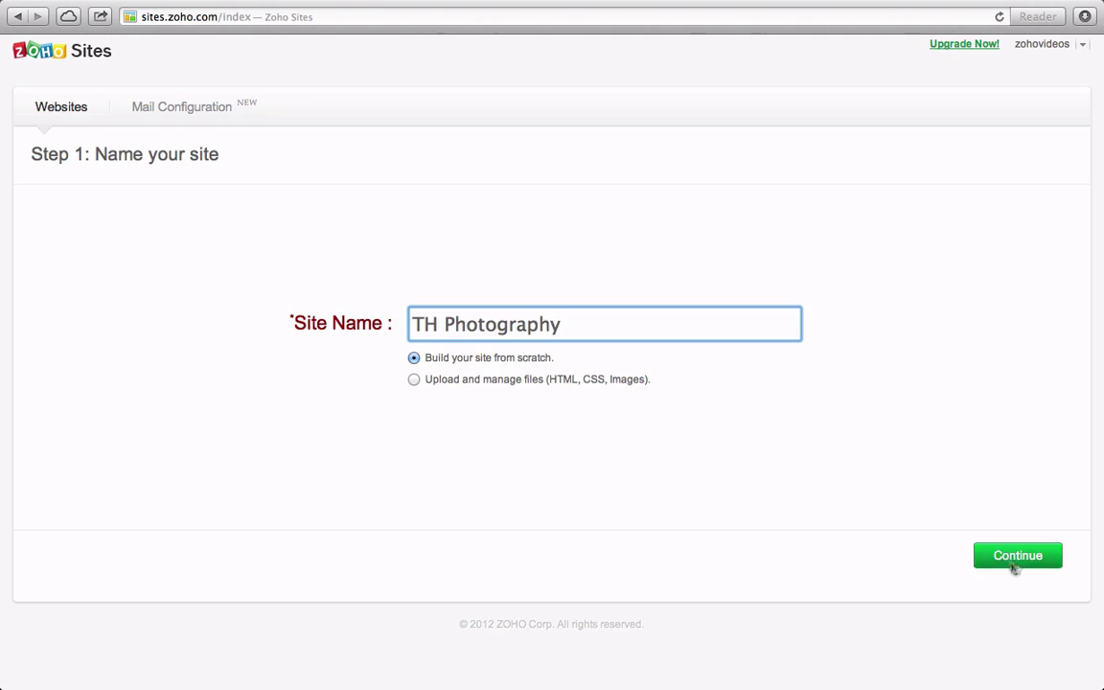
left_click(1017, 556)
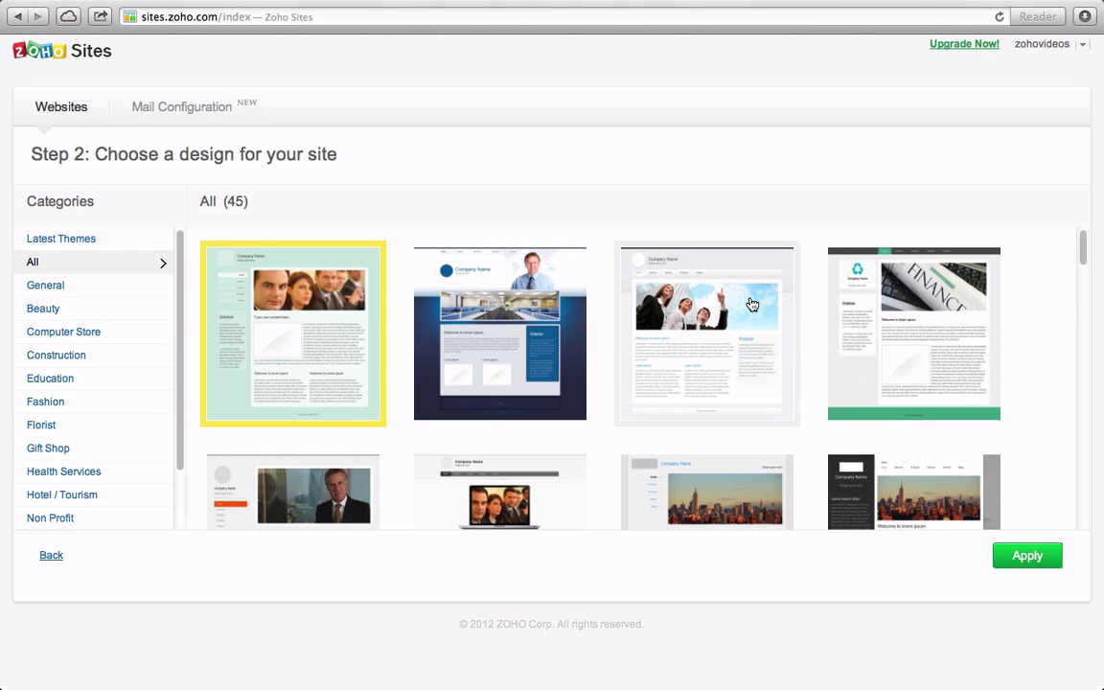
Apply the third design, the grey theme with the sky-photo banner
left_click(752, 305)
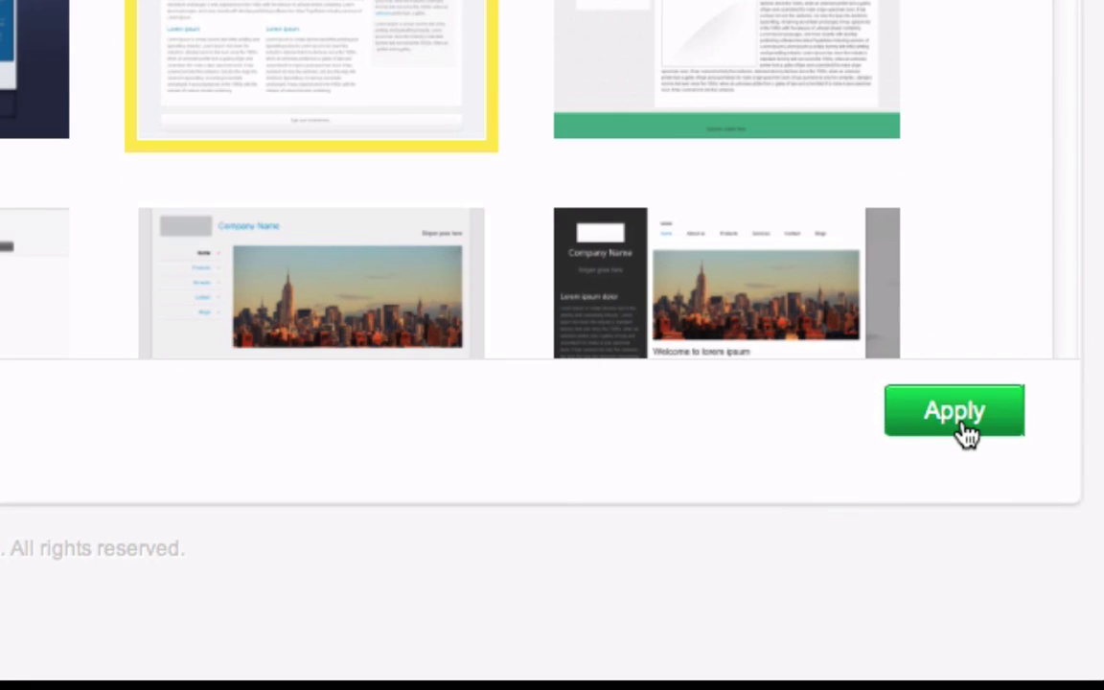
left_click(964, 431)
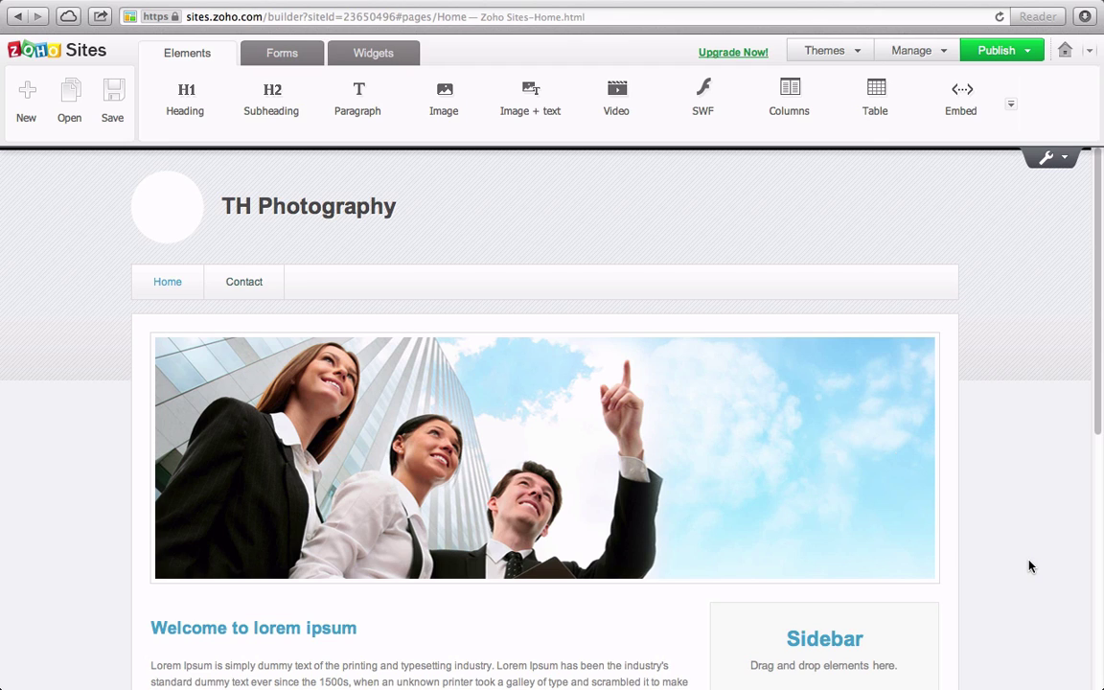
Replace the Home page banner image with the sunset photo IMG_0138 copy.jpg
mouse_move(880, 481)
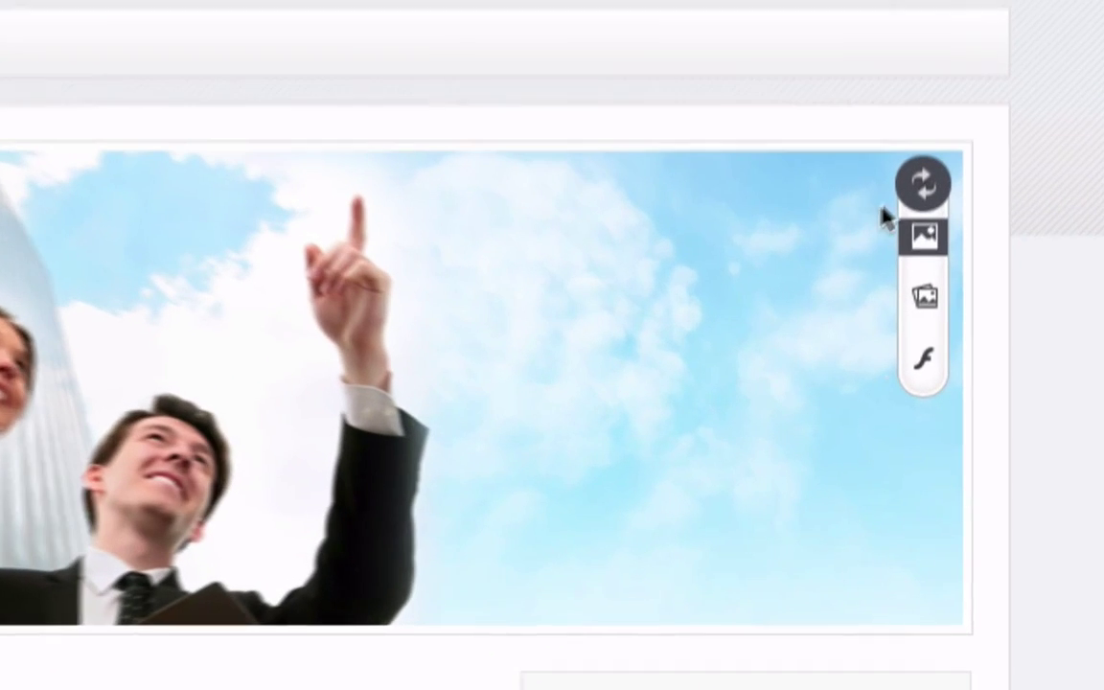
left_click(915, 380)
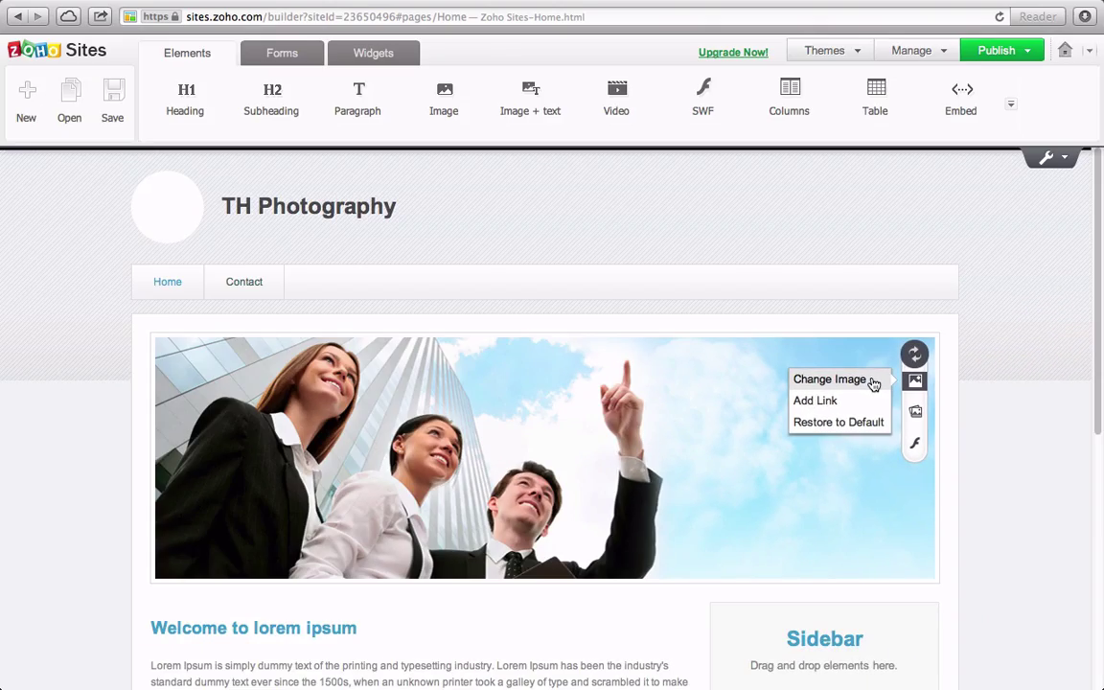
left_click(830, 380)
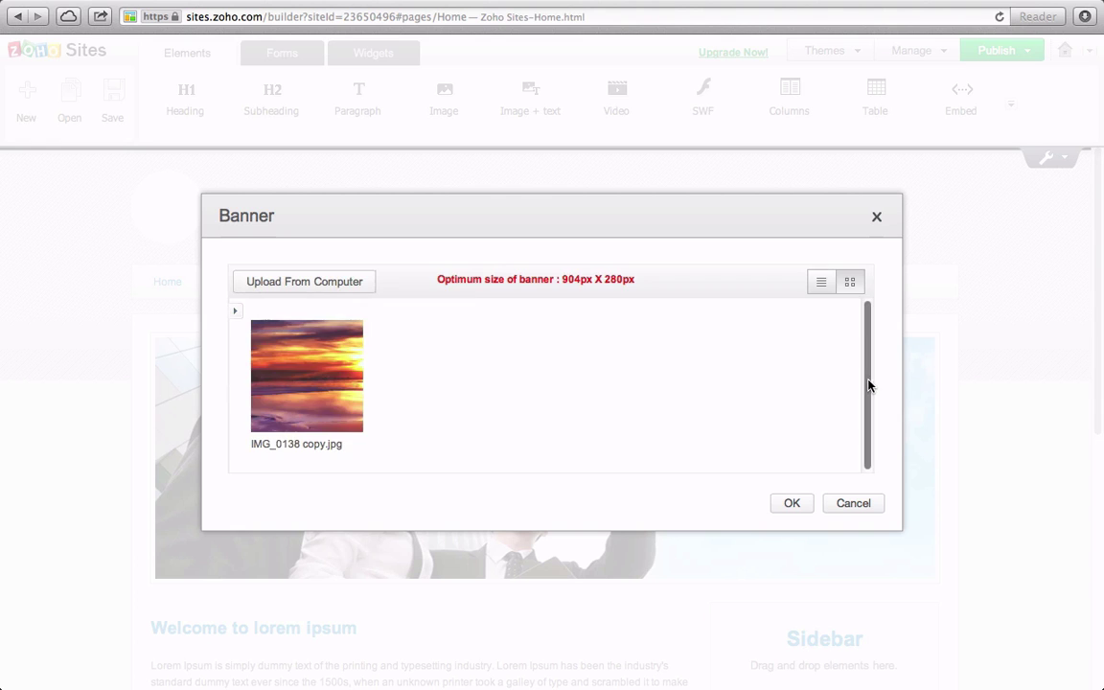
left_click(320, 382)
left_click(792, 504)
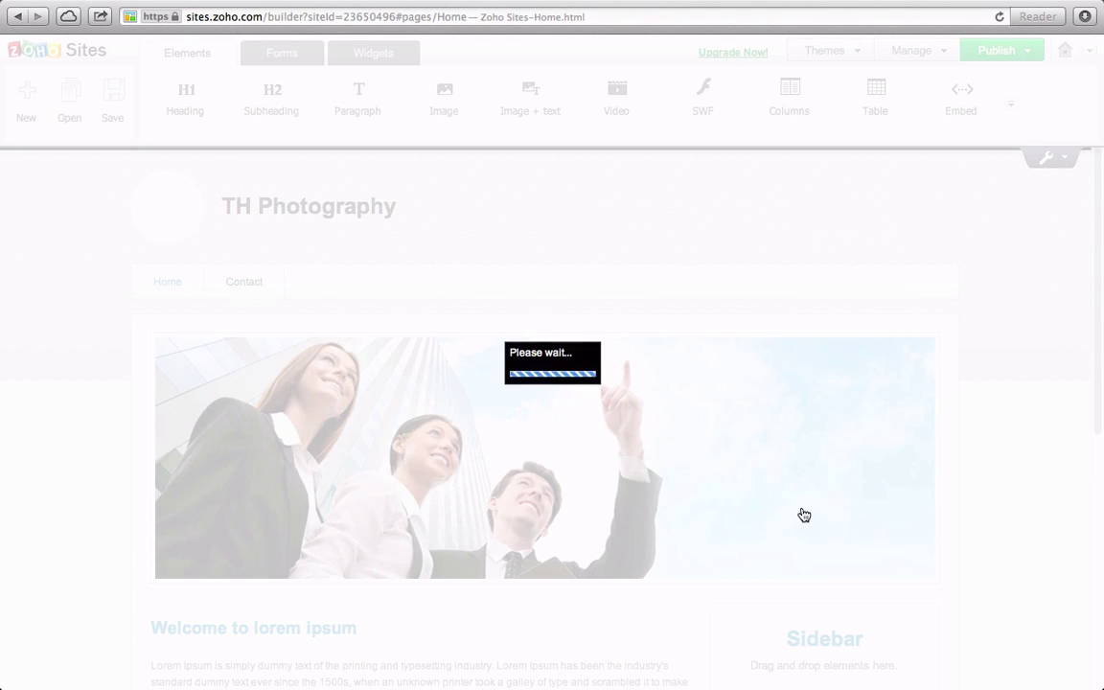
Change the main heading to 'Welcome to TH Photography'
scroll(1005, 505, "down", 3)
scroll(959, 505, "down", 2)
left_click(256, 382)
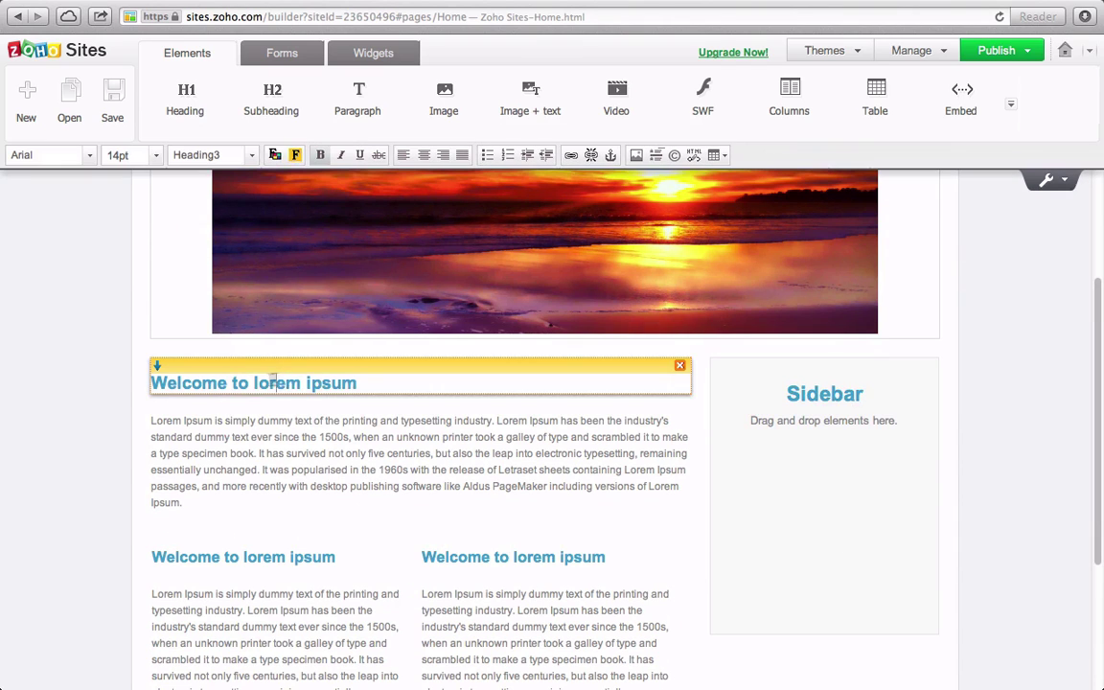
left_click_drag(256, 382, 392, 388)
type("TH Photography")
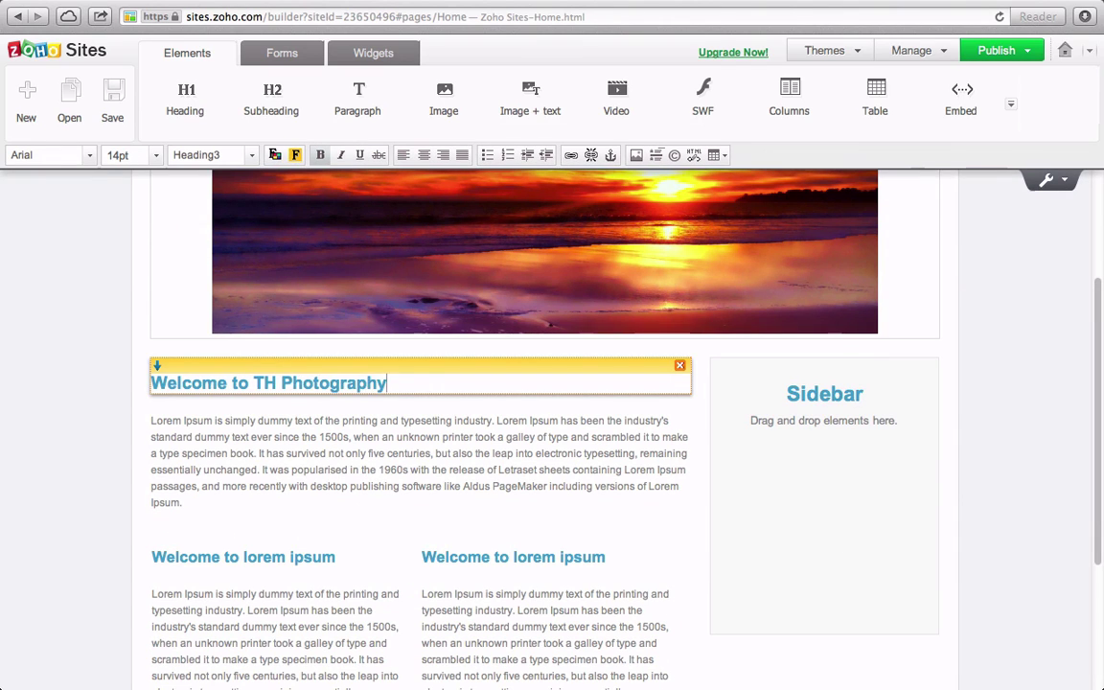
Replace the filler paragraph with the pasted welcome message
left_click(209, 493)
left_click_drag(187, 502, 138, 426)
type("Hello and welcome! Thanks for checking out my site. I hopeyou enjoy browsing through the photos I've taken over the years. Photography isone of my passions and I enjoy it very much. If you're interested in having meshoot for your special event, please let me know via the contact page, and Iwill guide you through each step of the process to getting your perfect photos.  -Travis")
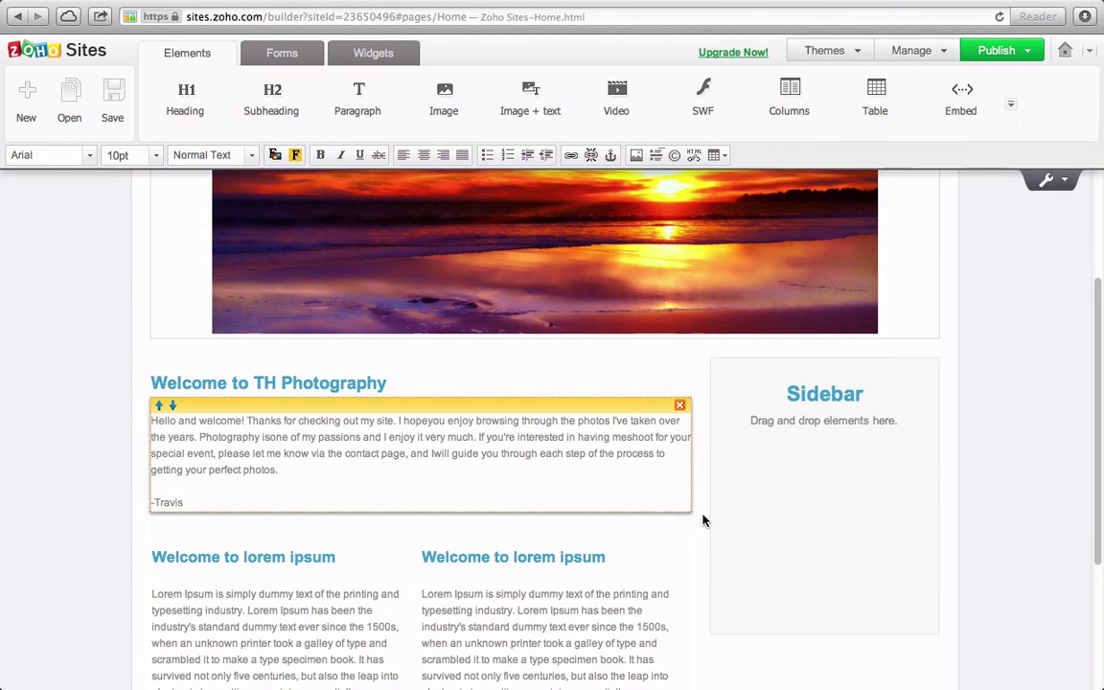
left_click(702, 521)
Delete the lower 'Welcome to lorem ipsum' two-column section
left_click(328, 558)
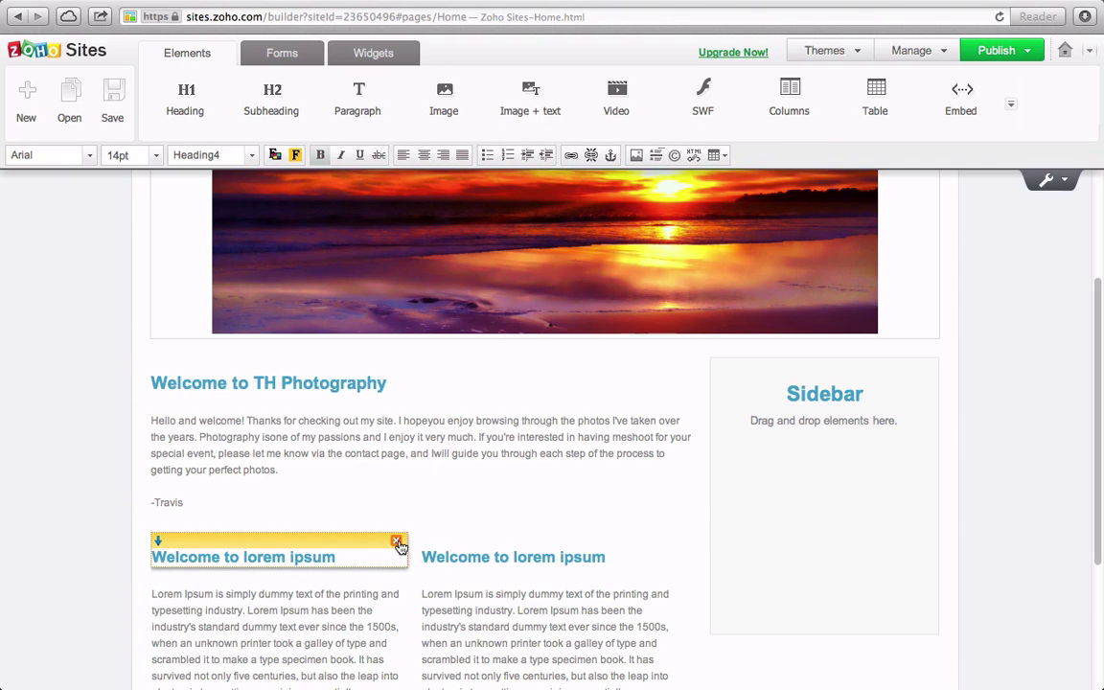
left_click(397, 544)
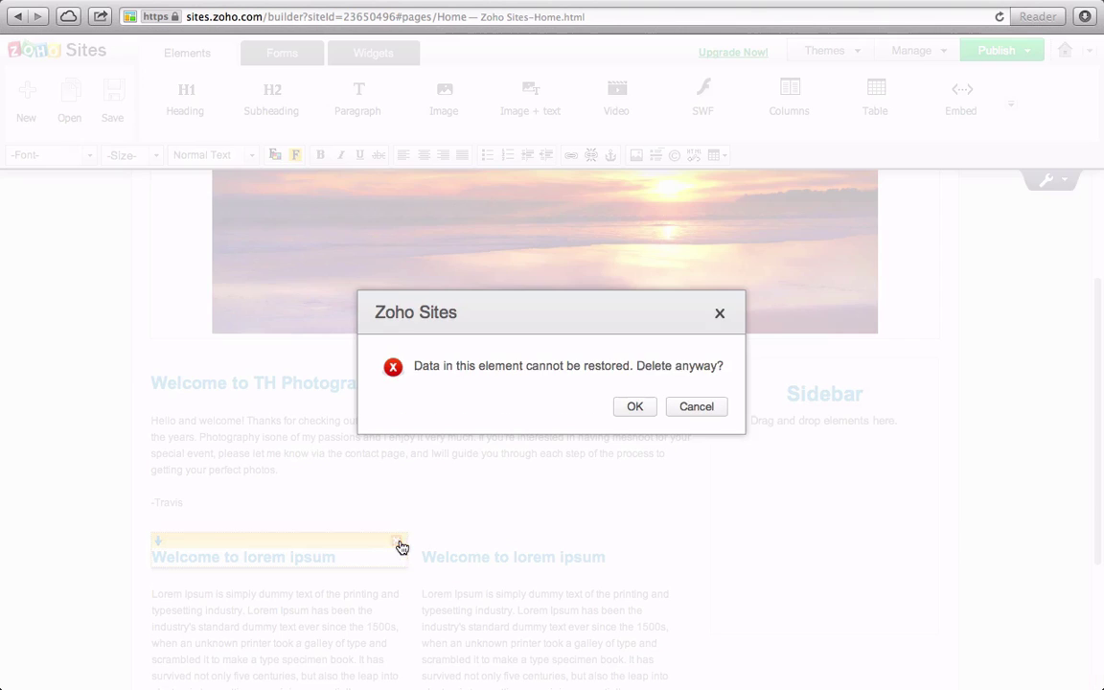
left_click(632, 411)
scroll(630, 573, "up", 3)
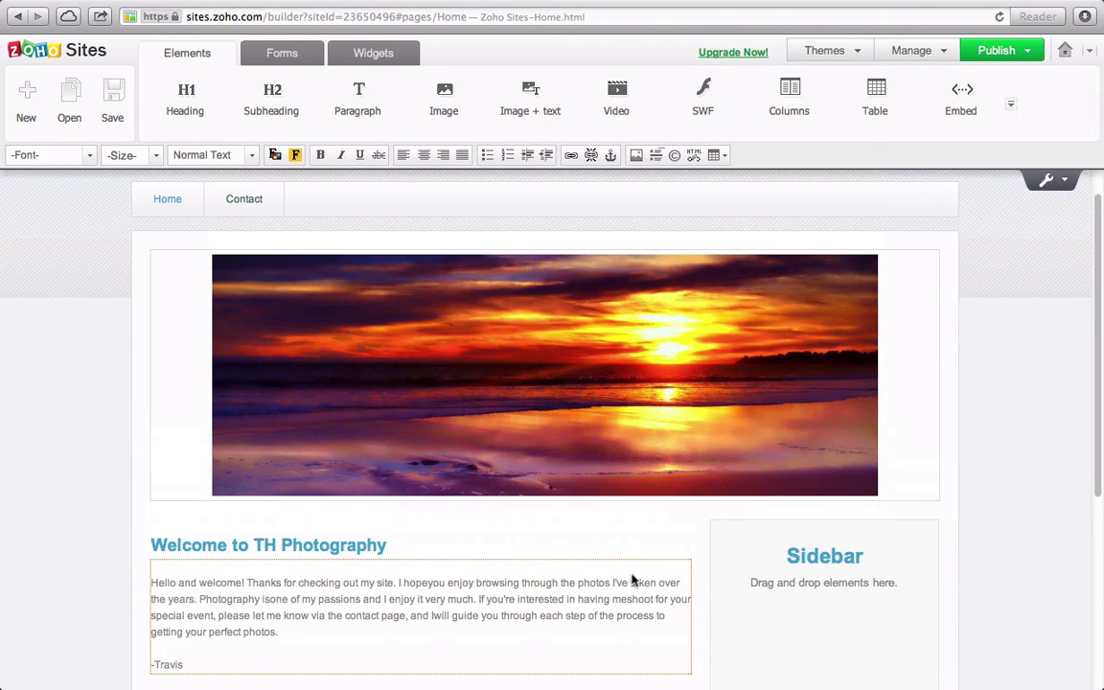
scroll(631, 575, "up", 2)
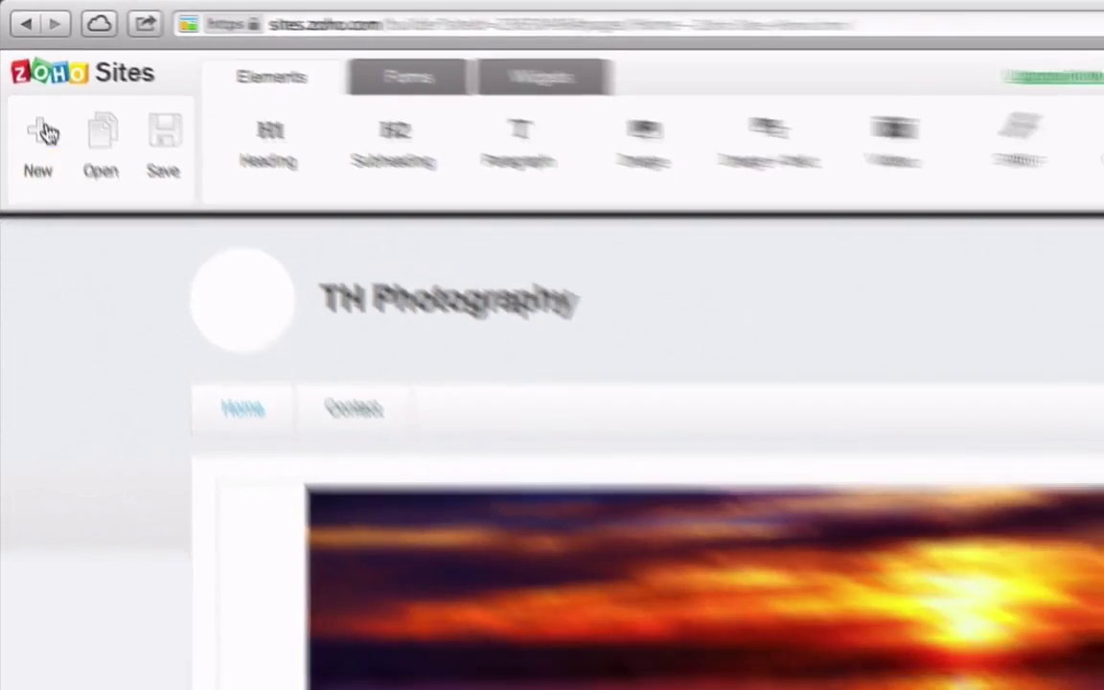
Add a blank-content page named 'Portfolio' to the site
left_click(63, 185)
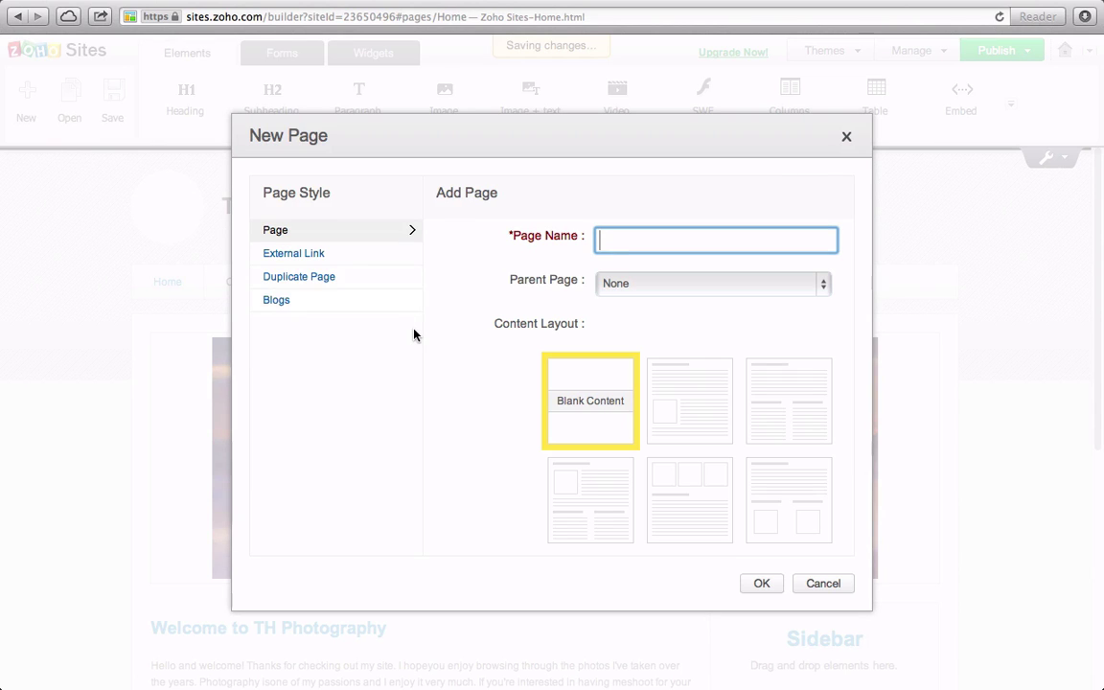
type("P")
type("ortfolio")
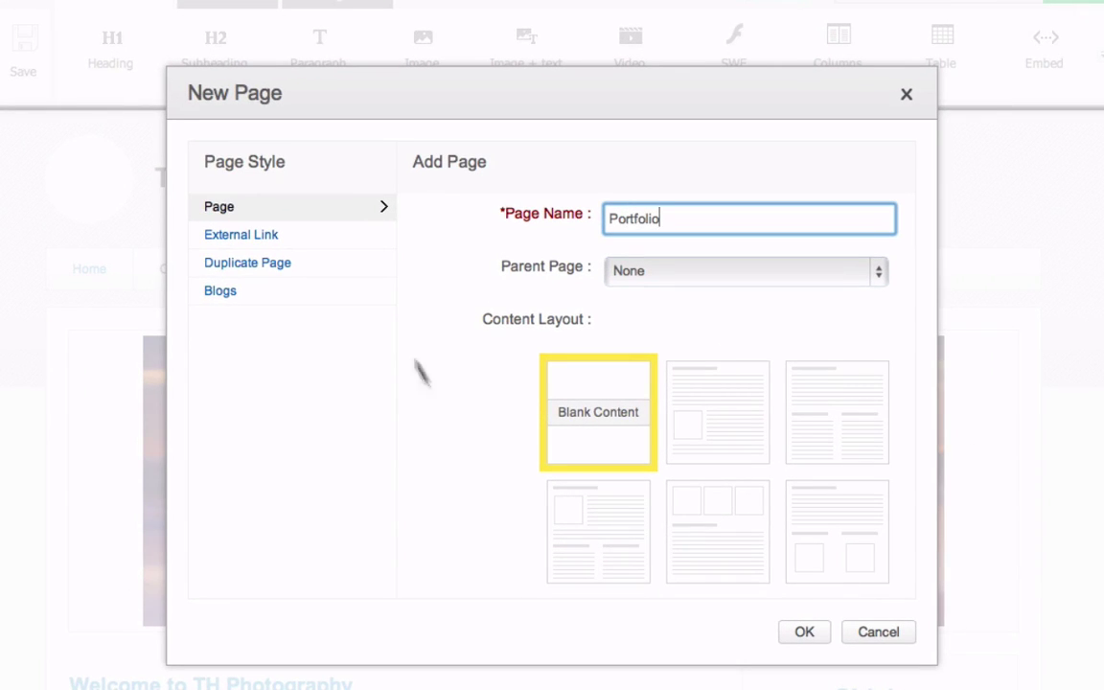
left_click(803, 634)
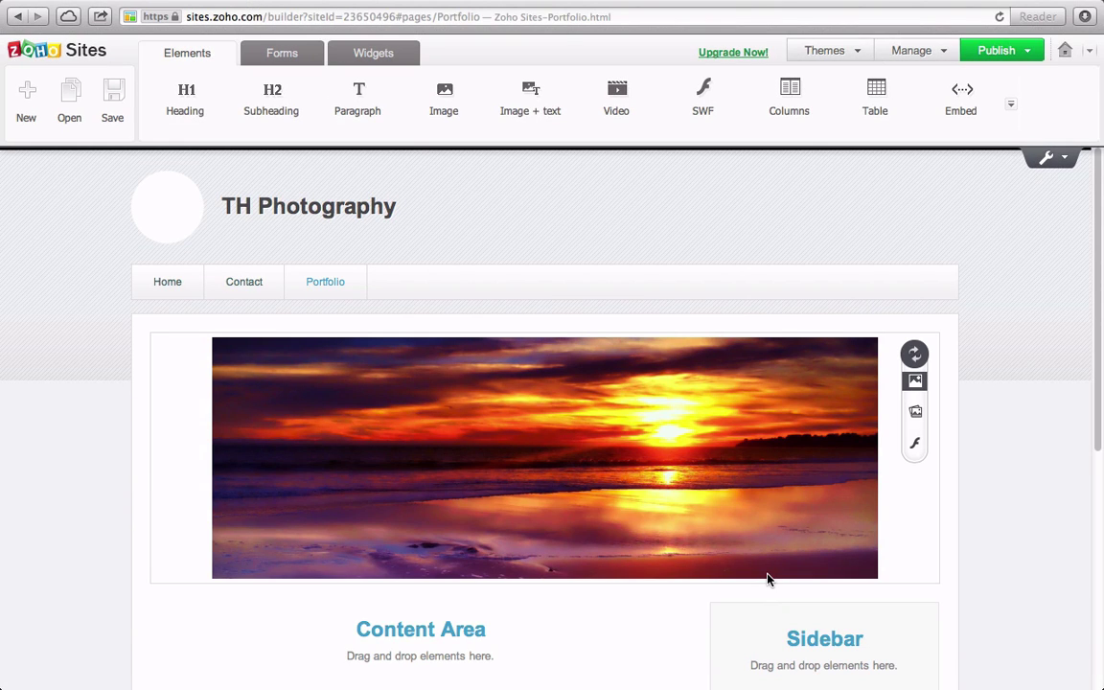
Insert the strawberry photo as an image in the Portfolio content area
scroll(1029, 307, "down", 3)
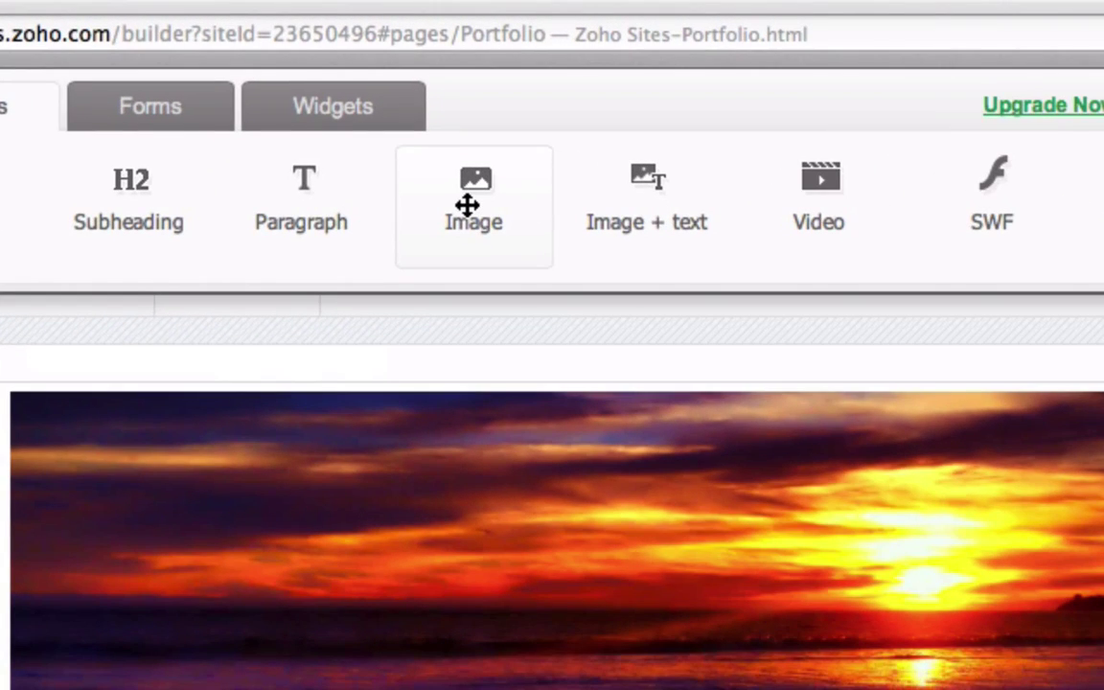
left_click_drag(466, 204, 424, 560)
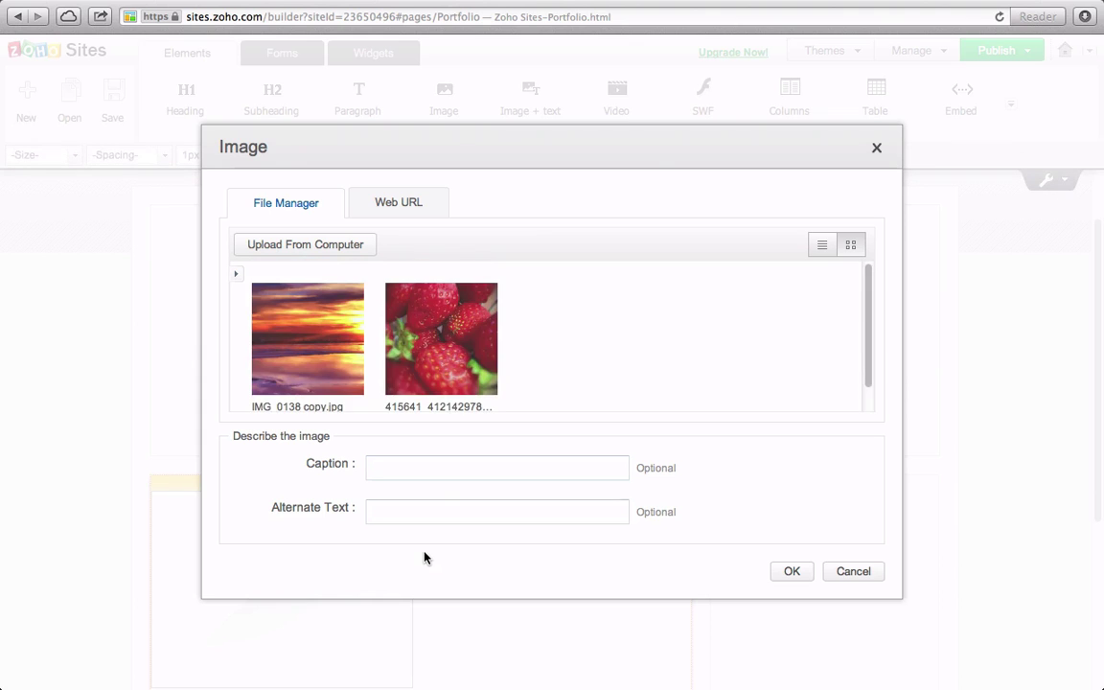
left_click(439, 312)
left_click(792, 572)
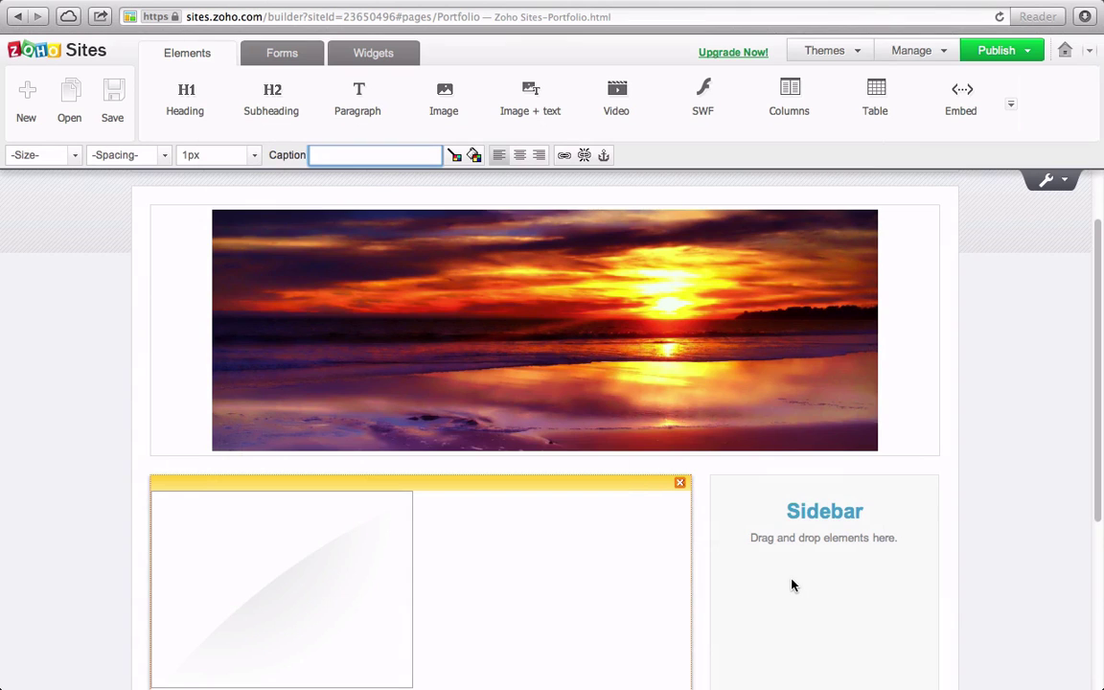
scroll(682, 584, "down", 8)
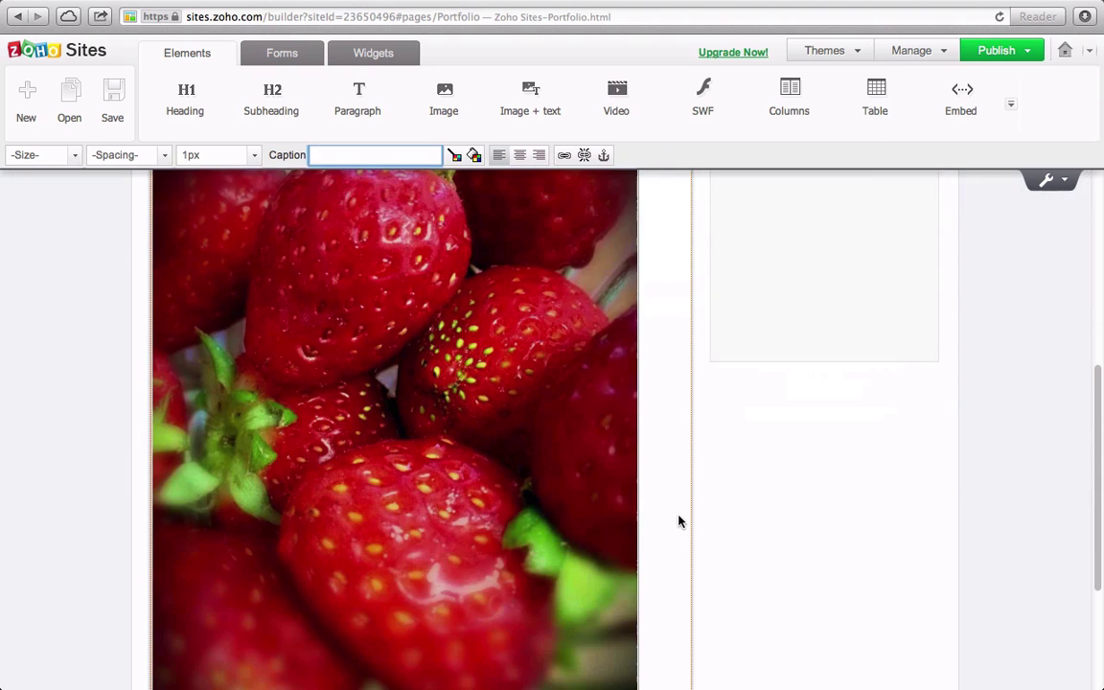
scroll(683, 523, "down", 1)
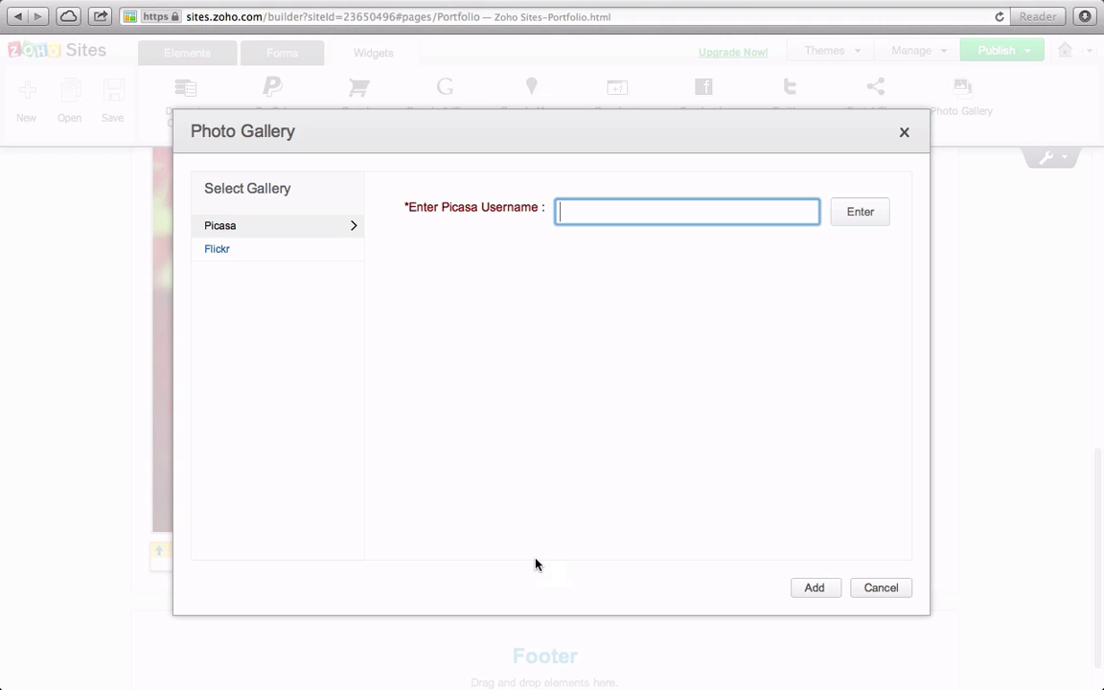
Add the Flickr user's 'Light' gallery below the strawberry photo
left_click(219, 256)
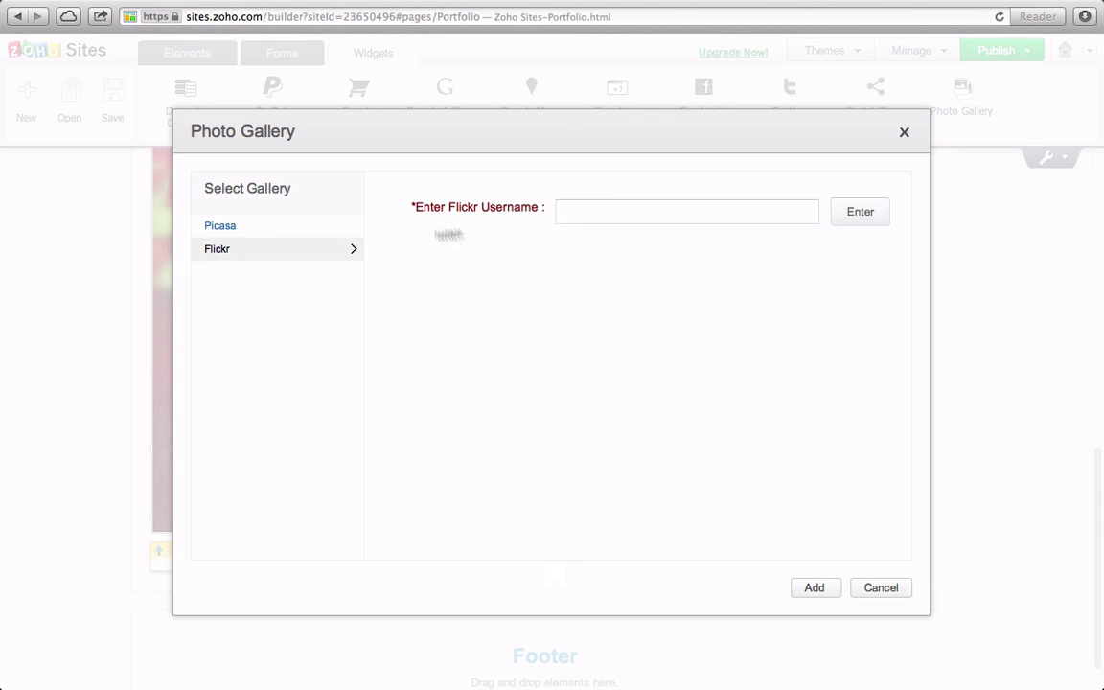
left_click(617, 210)
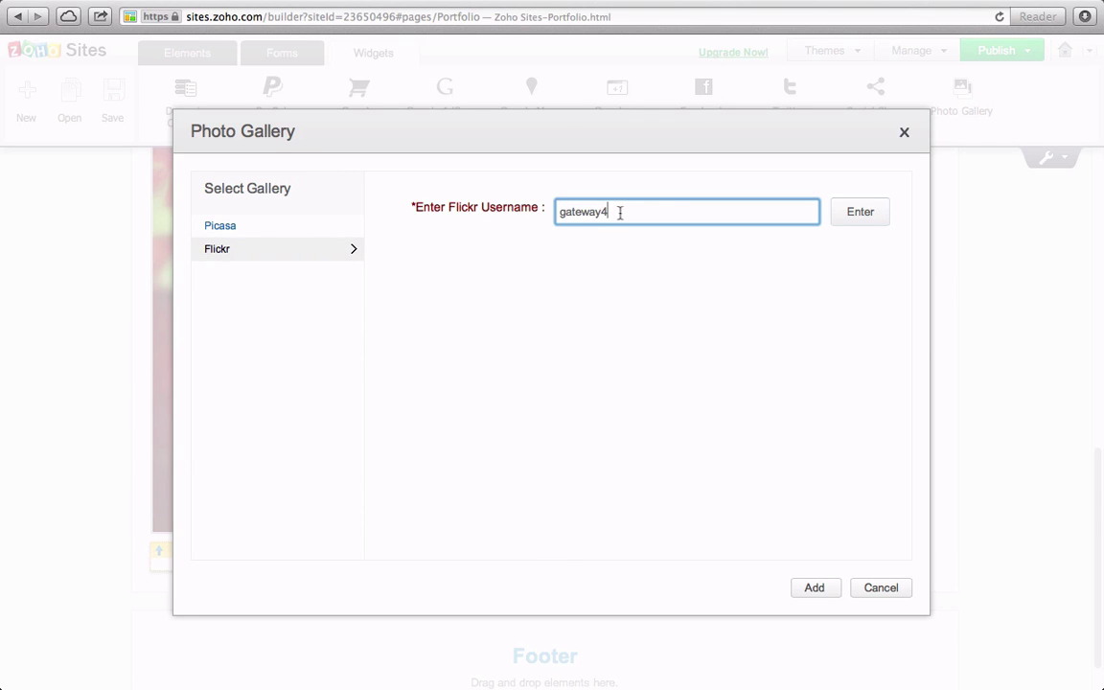
type("tt")
left_click(859, 211)
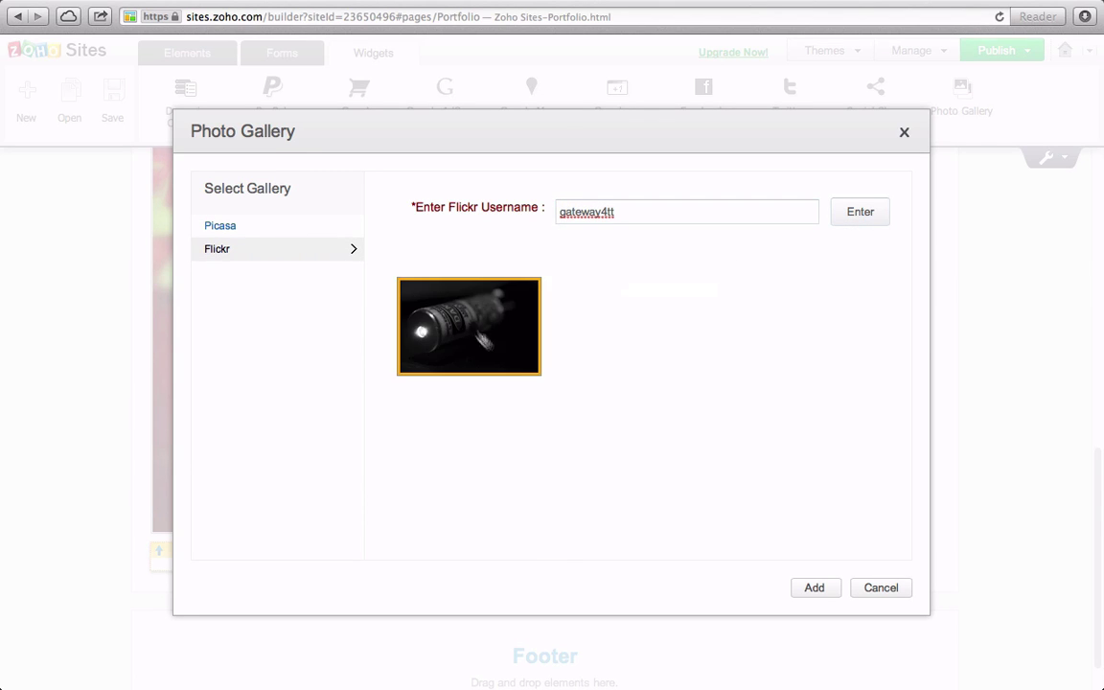
left_click(827, 589)
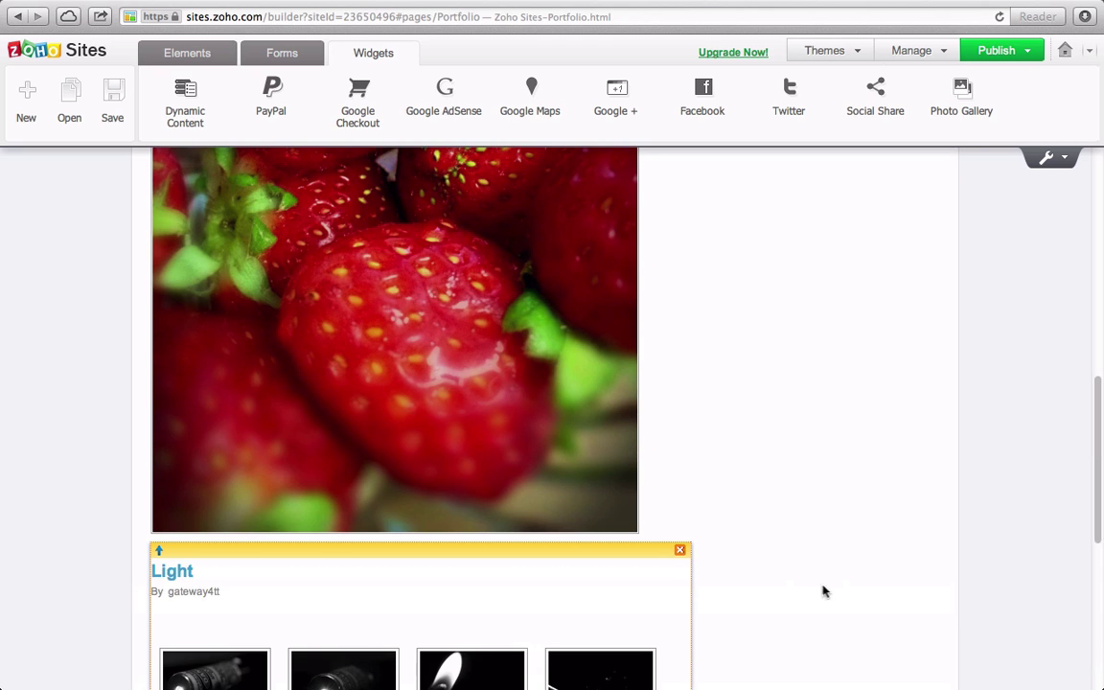
scroll(728, 461, "down", 5)
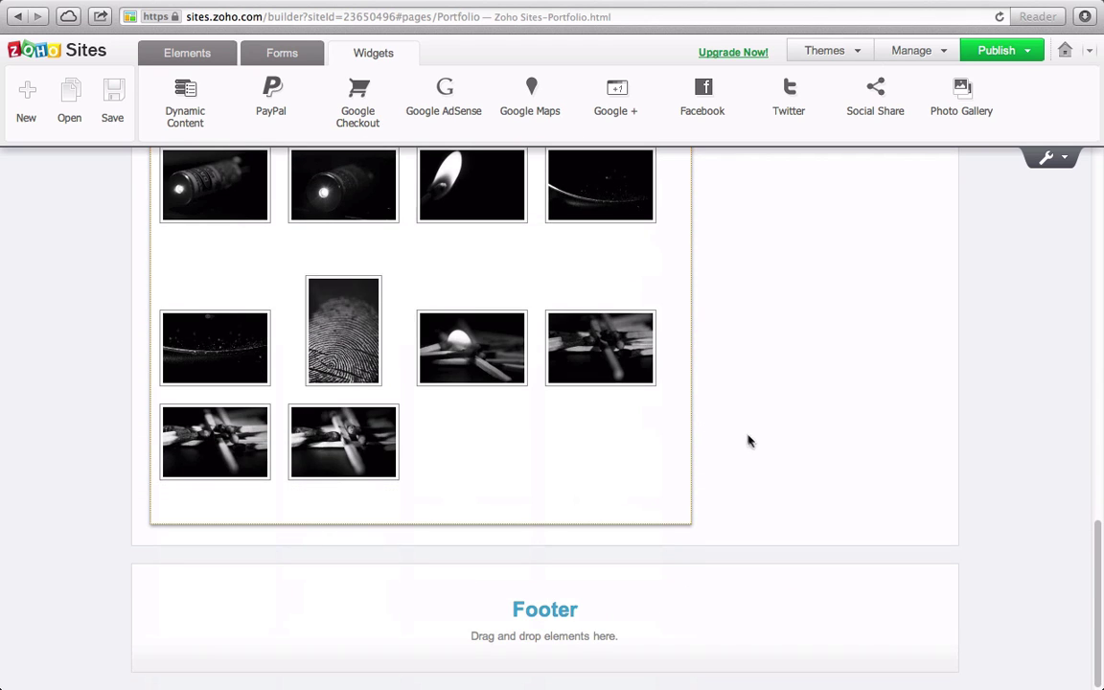
scroll(753, 444, "up", 1)
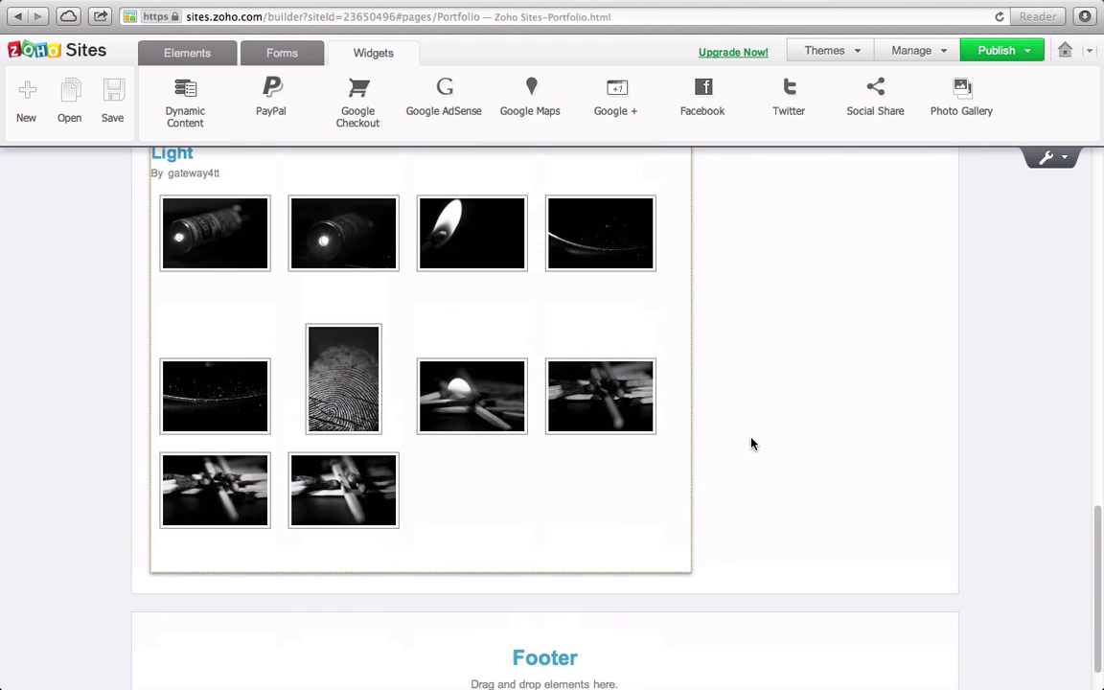
scroll(752, 444, "up", 1)
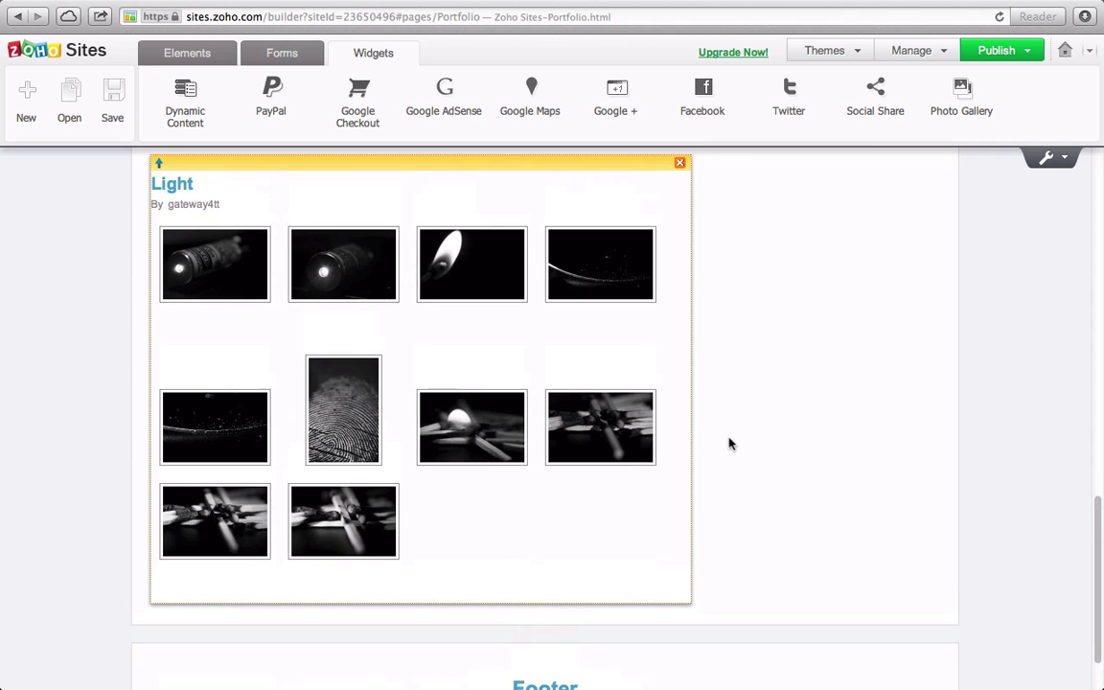
scroll(729, 436, "up", 1)
Preview a dark theme from the theme gallery and apply it to the site
left_click(857, 52)
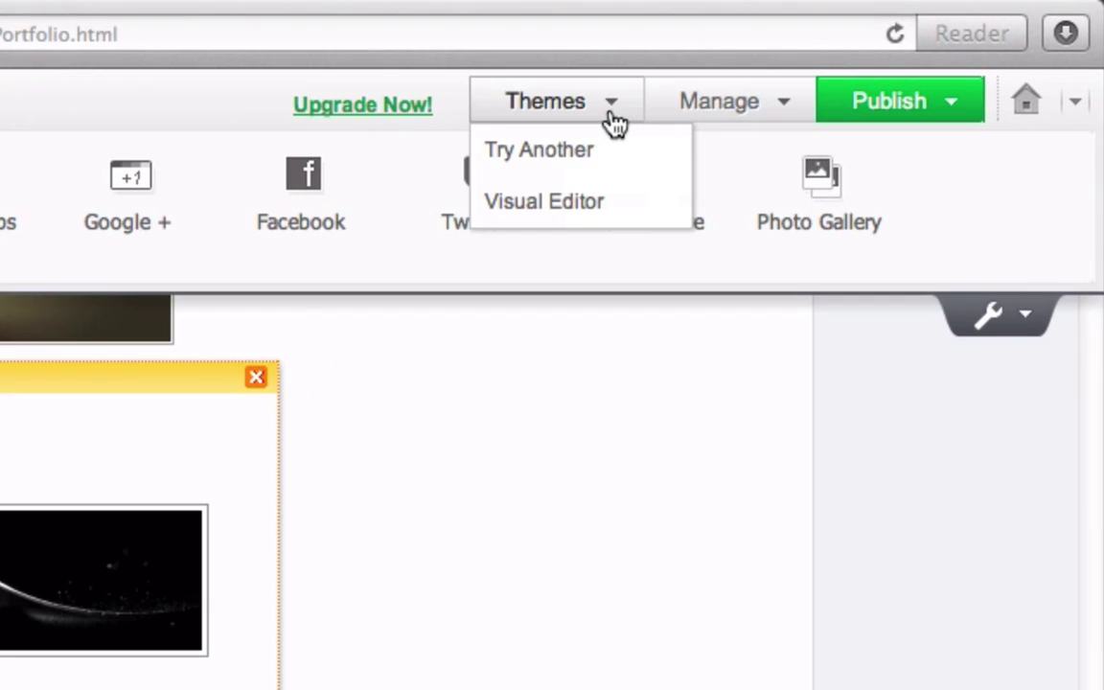
left_click(584, 161)
left_click_drag(964, 268, 965, 522)
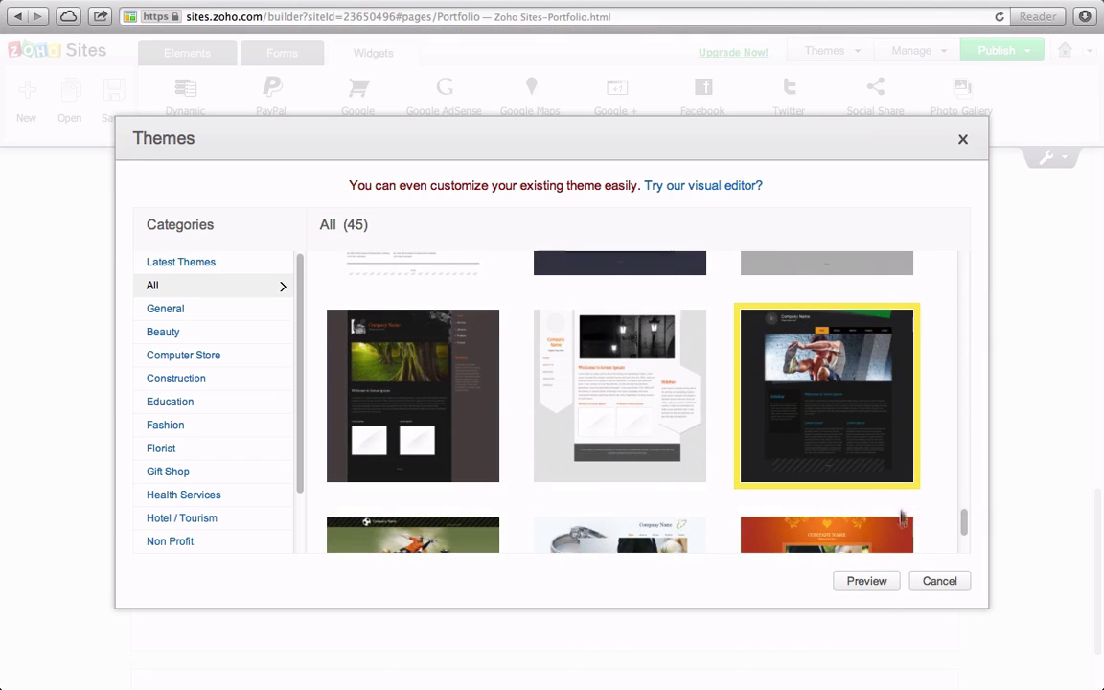
left_click(888, 582)
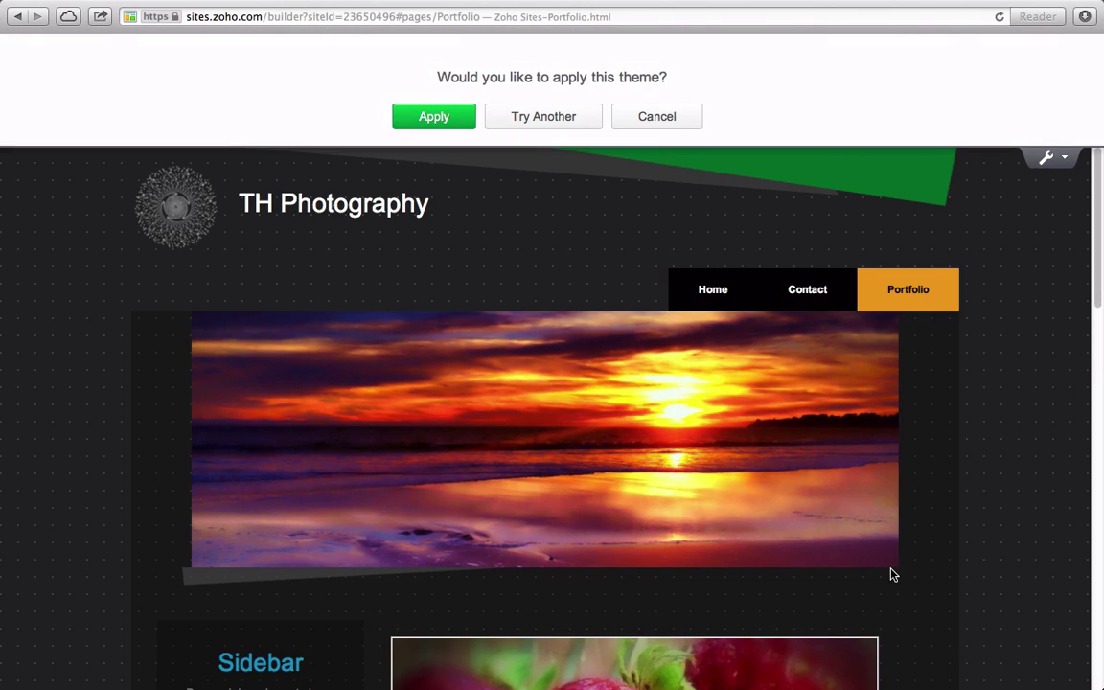
scroll(939, 439, "down", 10)
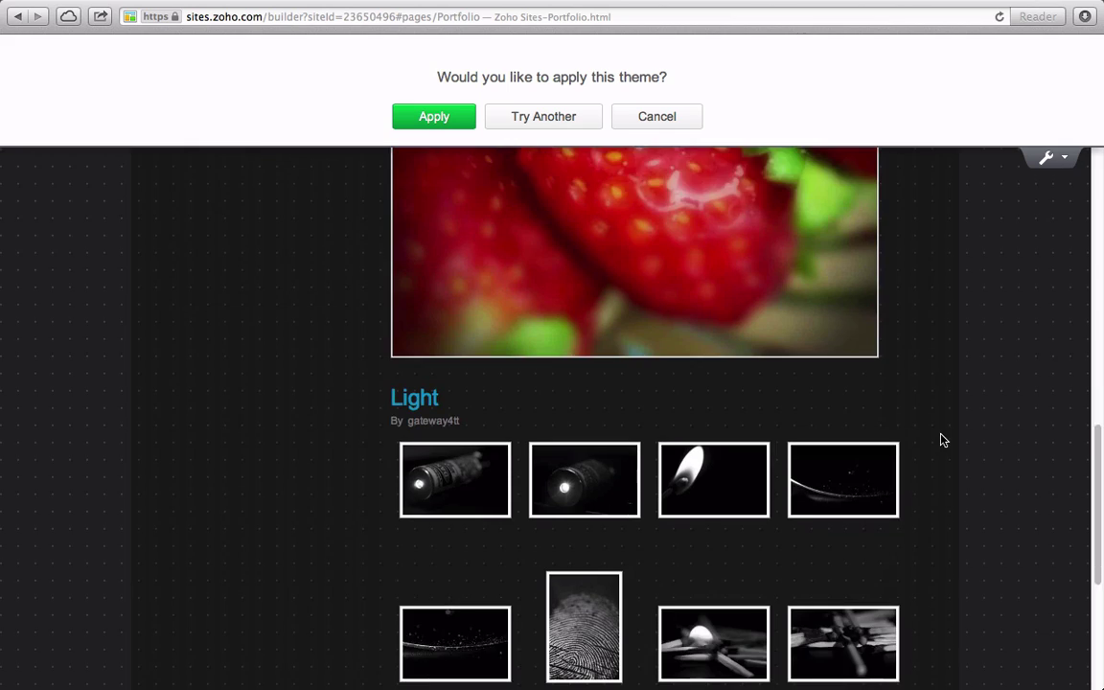
scroll(944, 443, "down", 3)
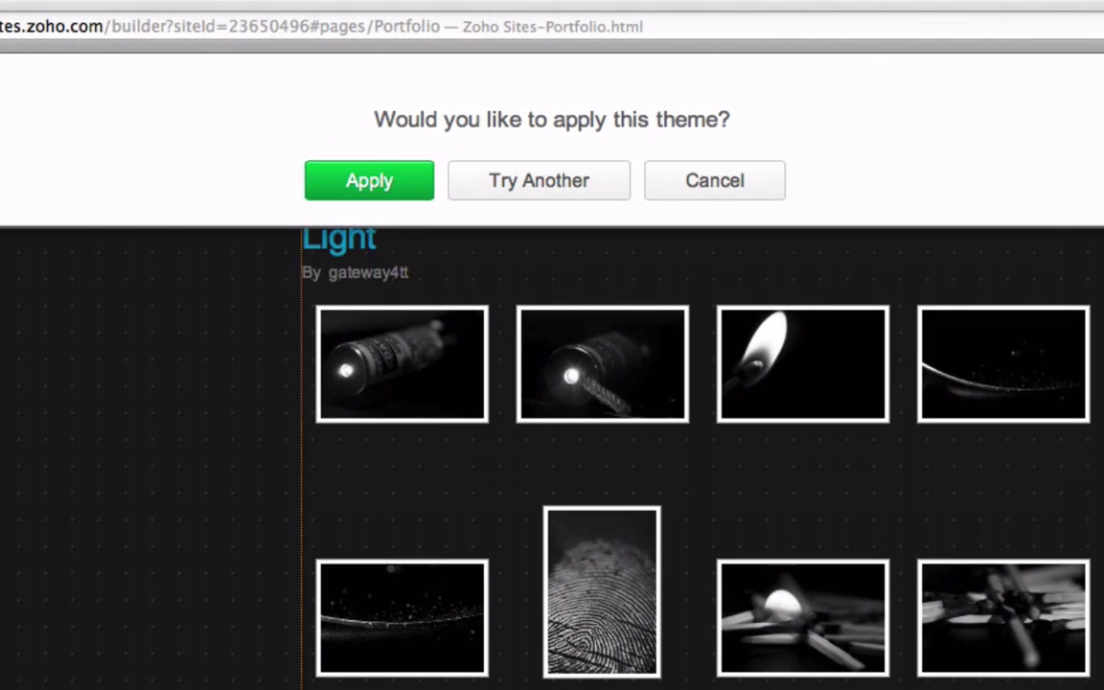
left_click(402, 181)
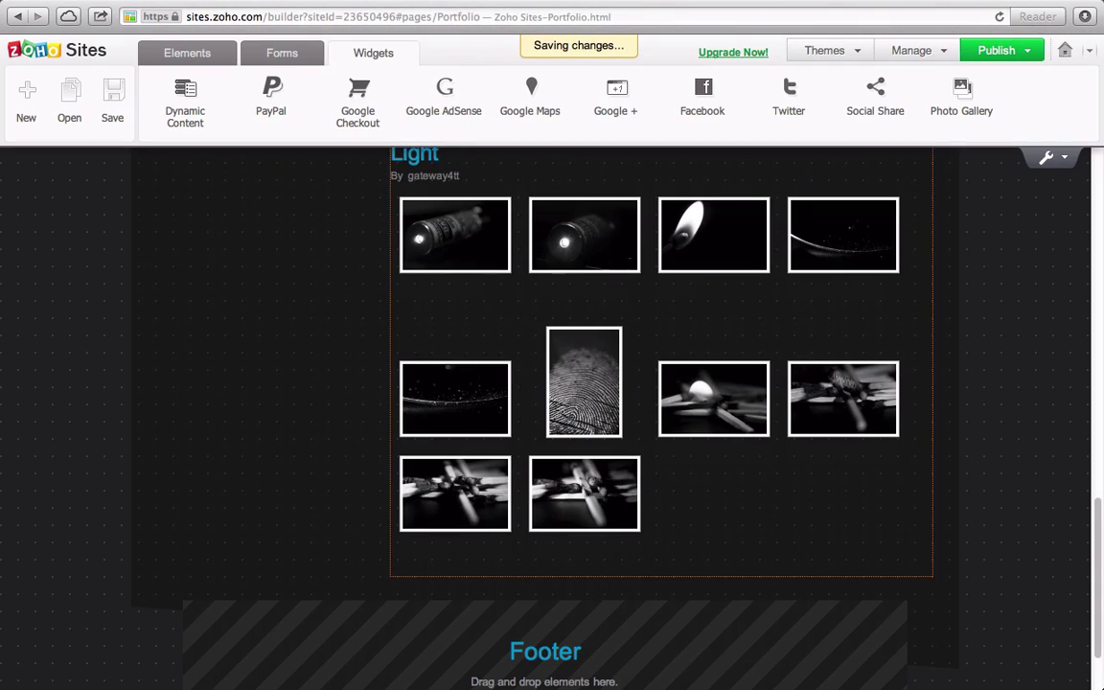
scroll(1085, 231, "up", 15)
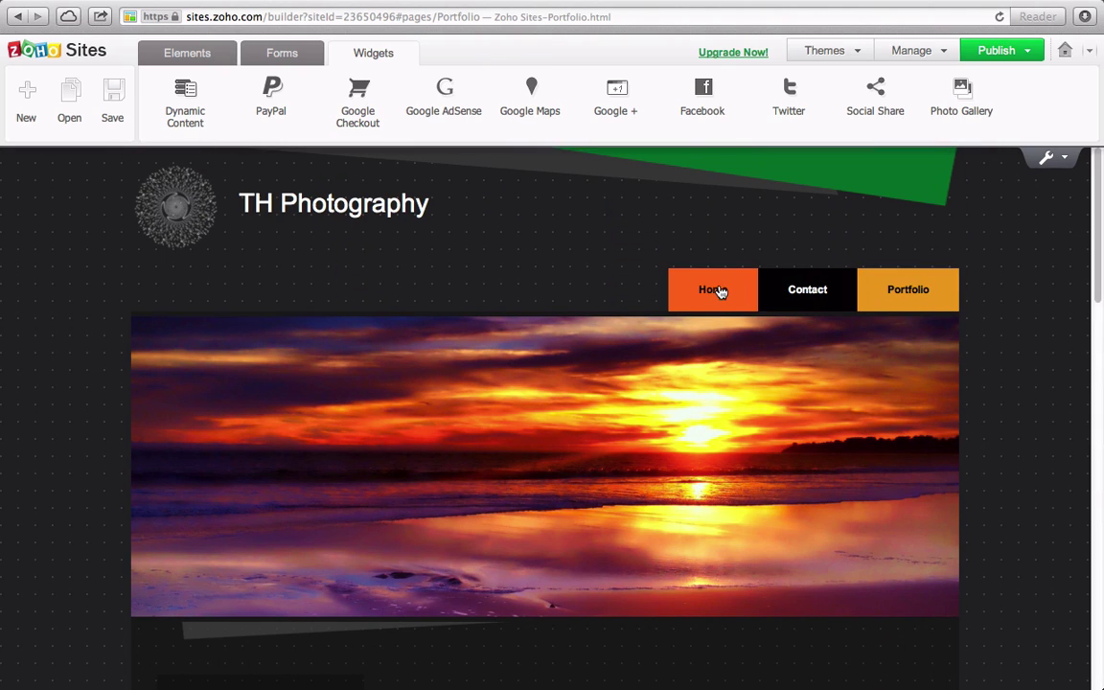
From the Home page, publish the site to the free subdomain thphotography.zohosites.com
left_click(721, 292)
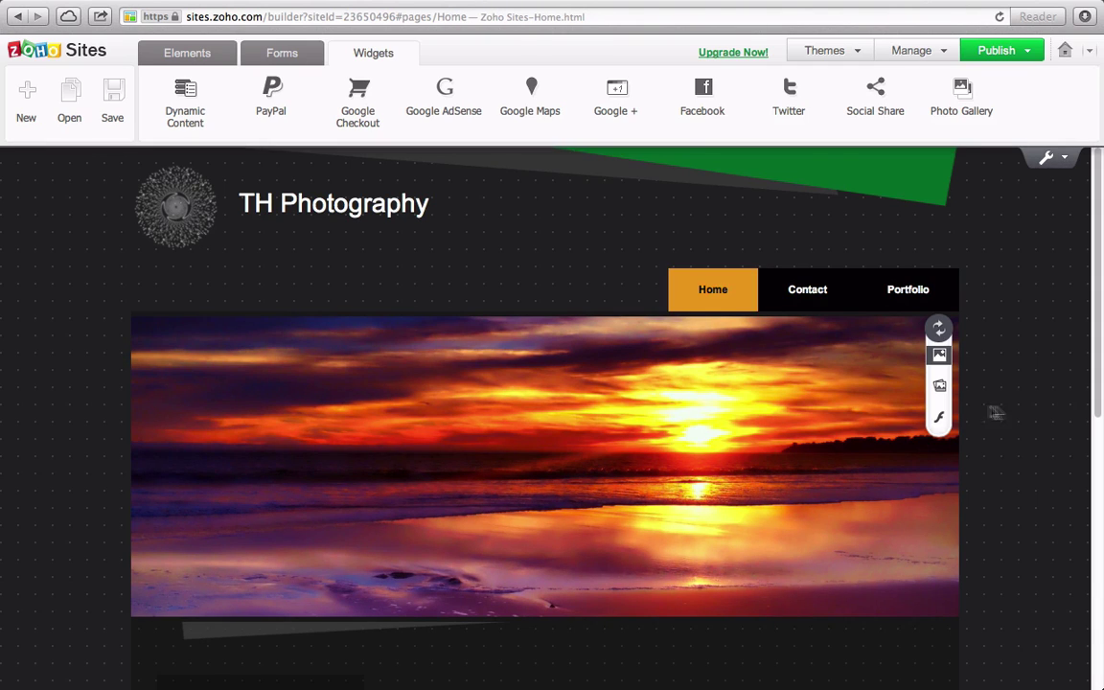
scroll(1027, 362, "down", 4)
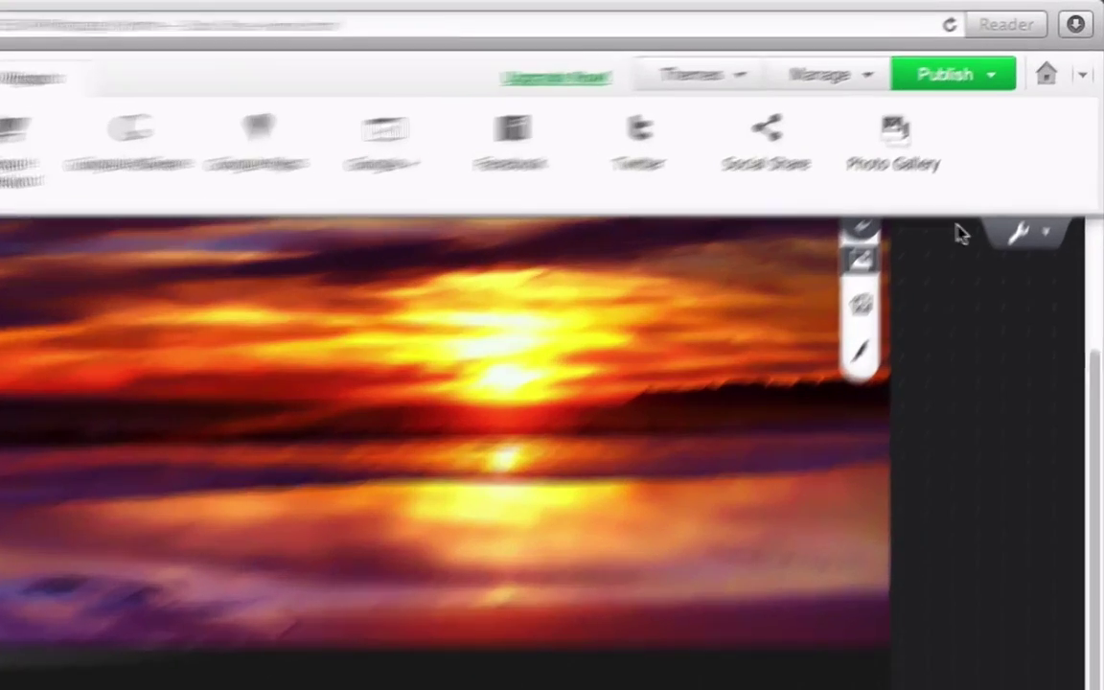
mouse_move(971, 83)
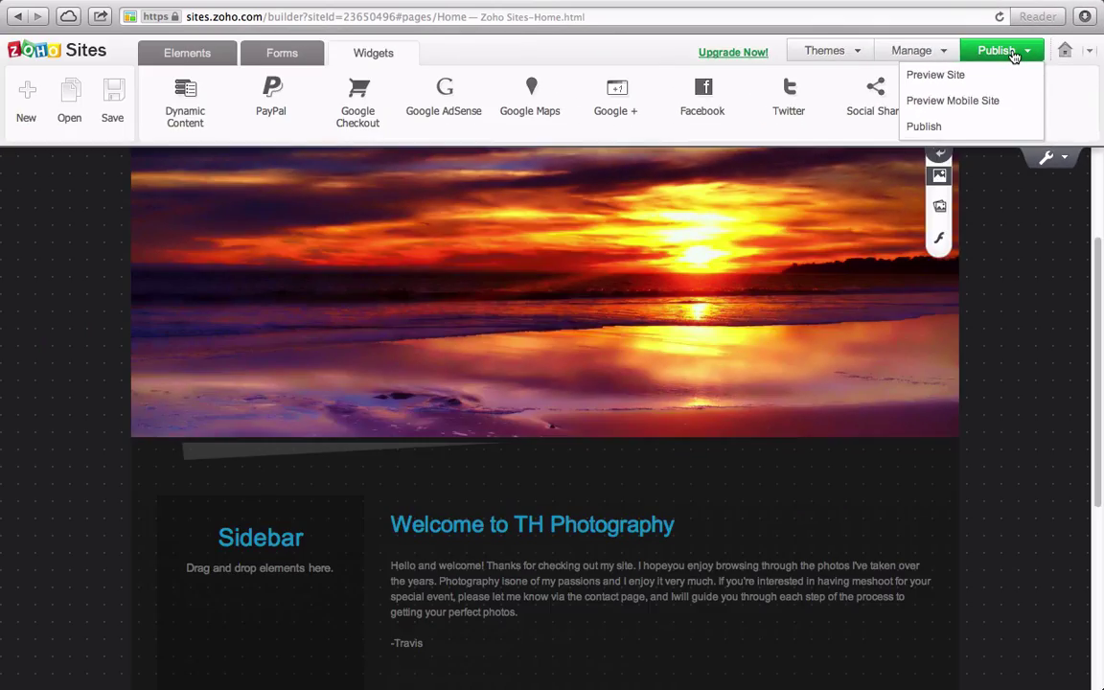
left_click(926, 113)
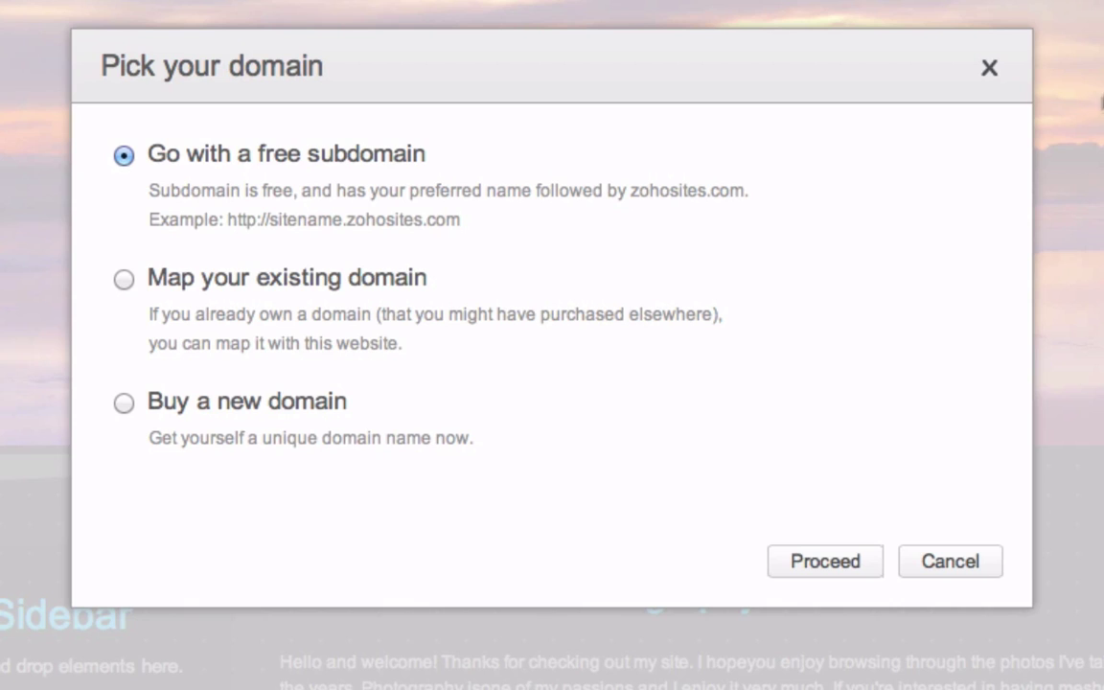
left_click(866, 561)
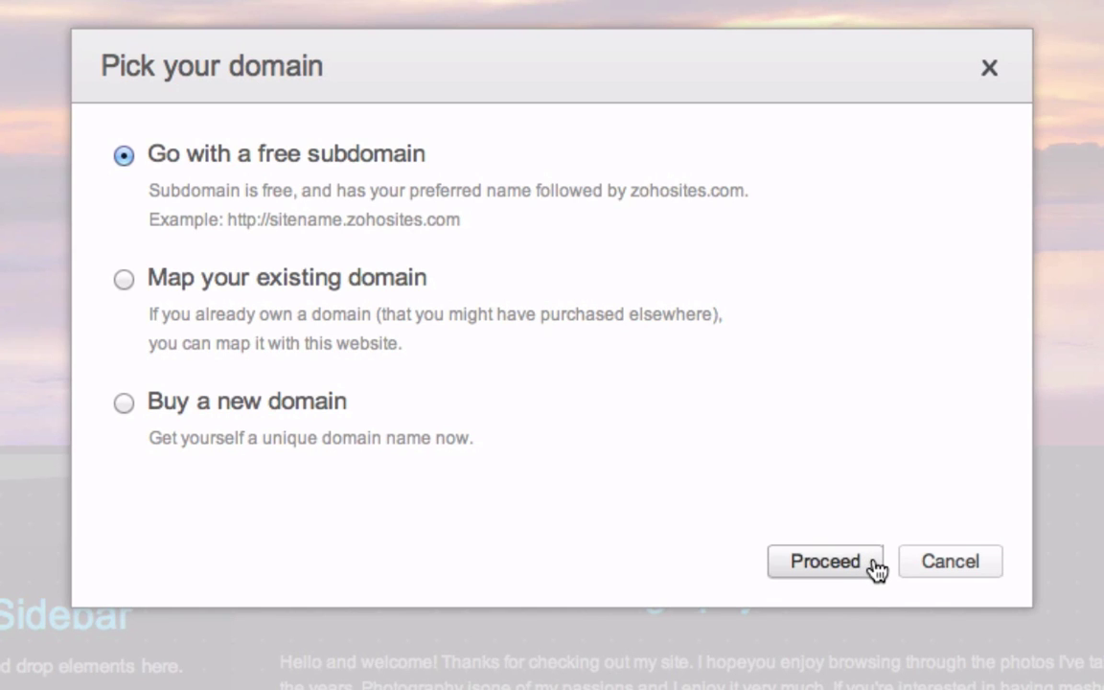
left_click(877, 568)
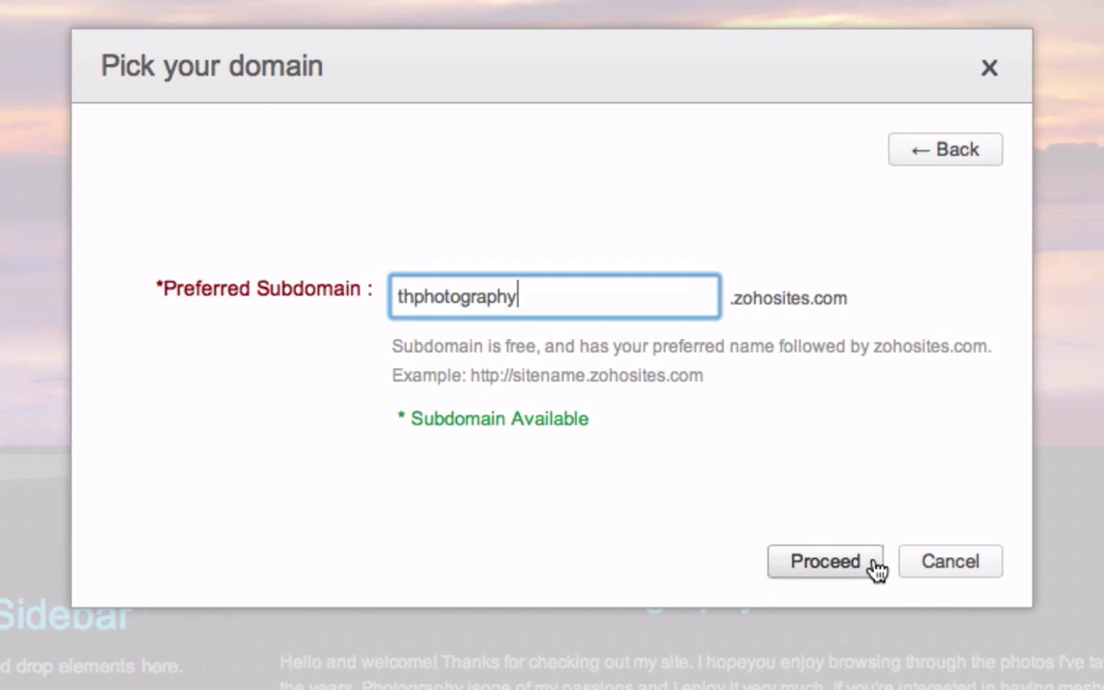
left_click(814, 563)
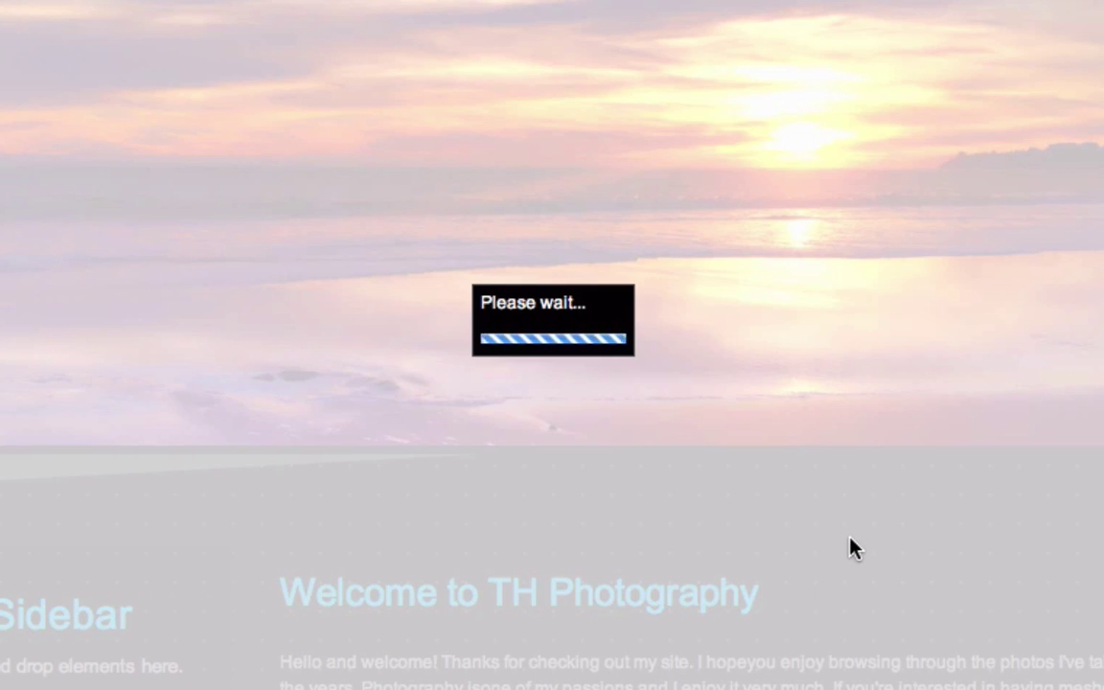